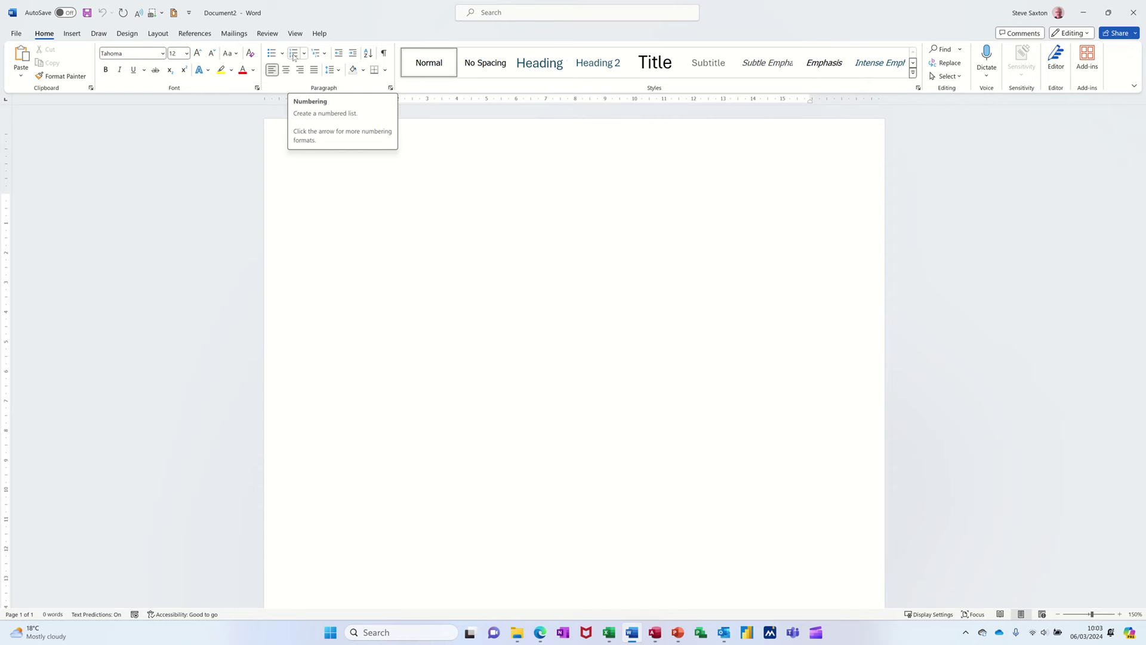
# Step: Start a numbered list with items 1 and 2 both reading Steve
pyautogui.click(293, 55)
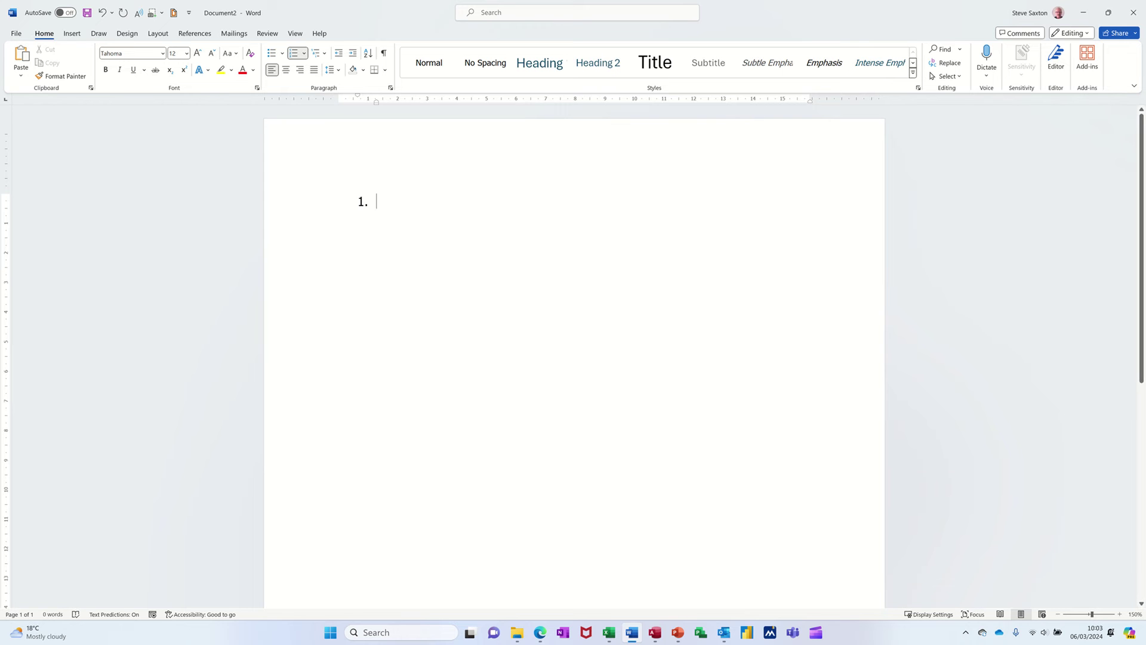
pyautogui.write('steve')
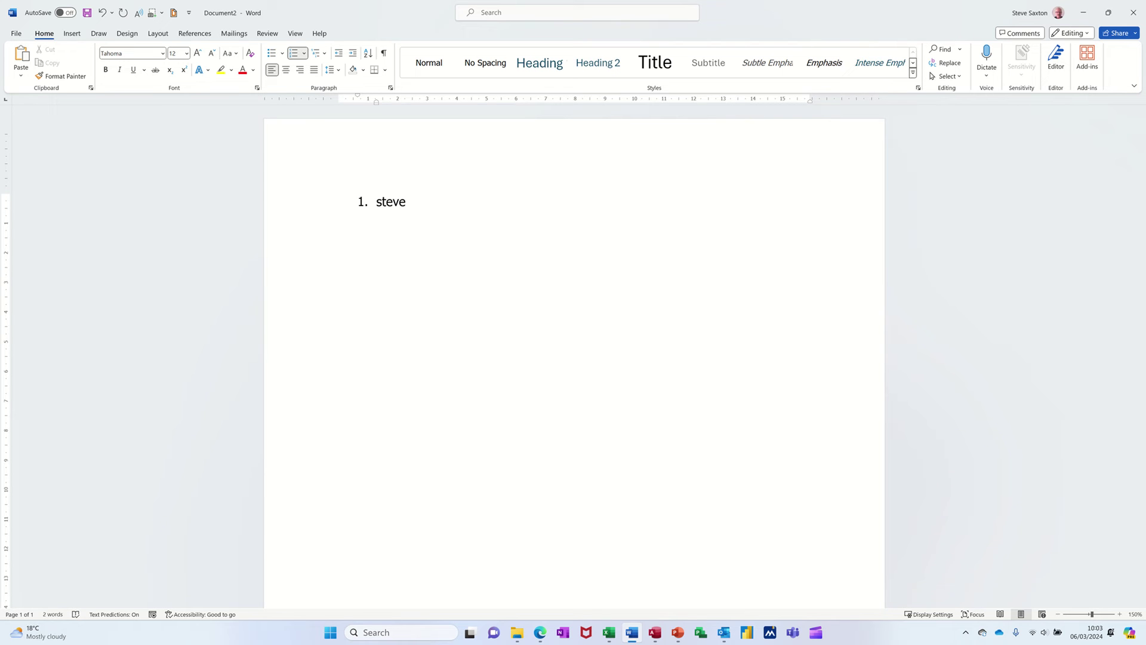
pyautogui.press('Return')
pyautogui.write('Steve')
pyautogui.press('Return')
# Step: Demote the third item to lettered sub-item a) and type steve in it
pyautogui.press('Tab')
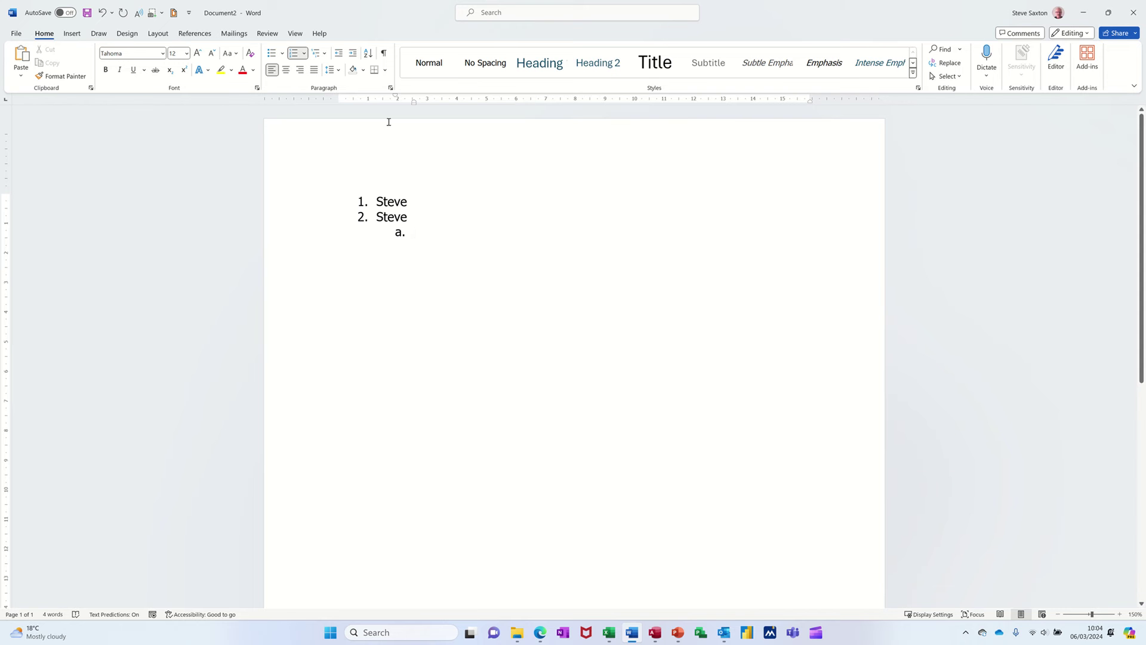
pyautogui.click(394, 99)
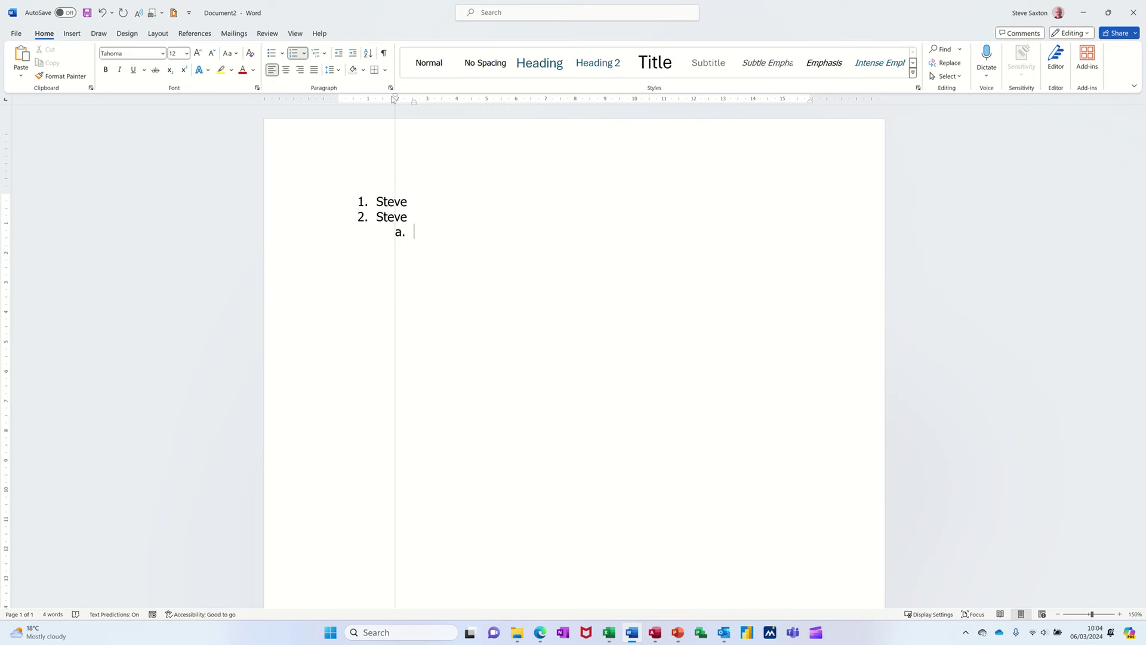
pyautogui.moveTo(412, 106); pyautogui.dragTo(416, 109)
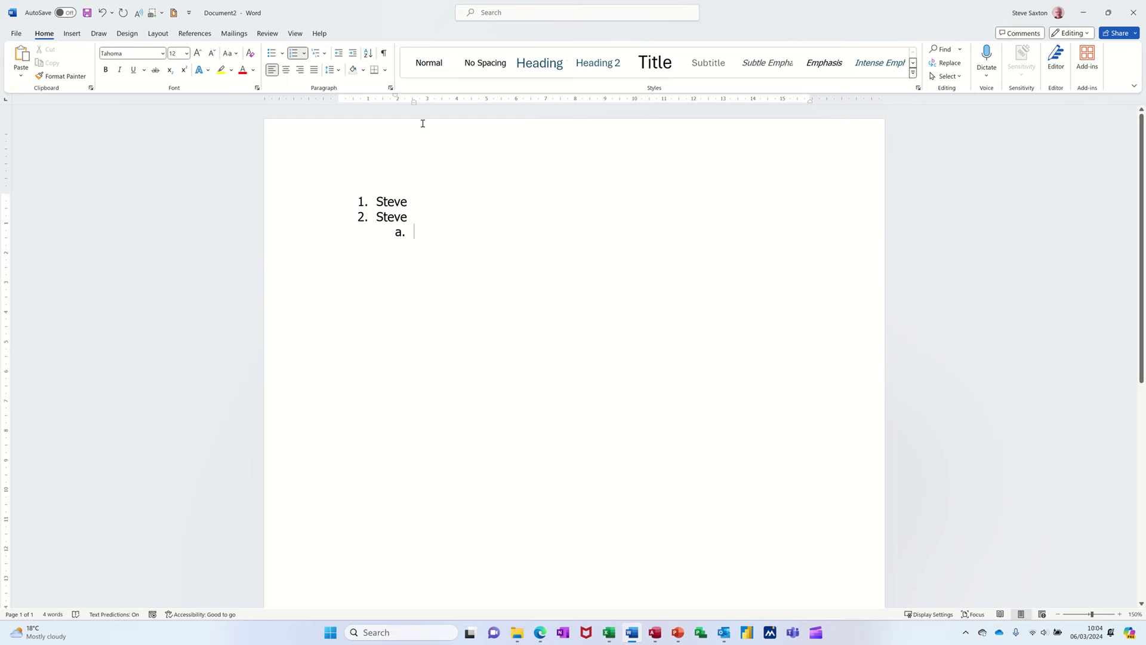
pyautogui.write('steve')
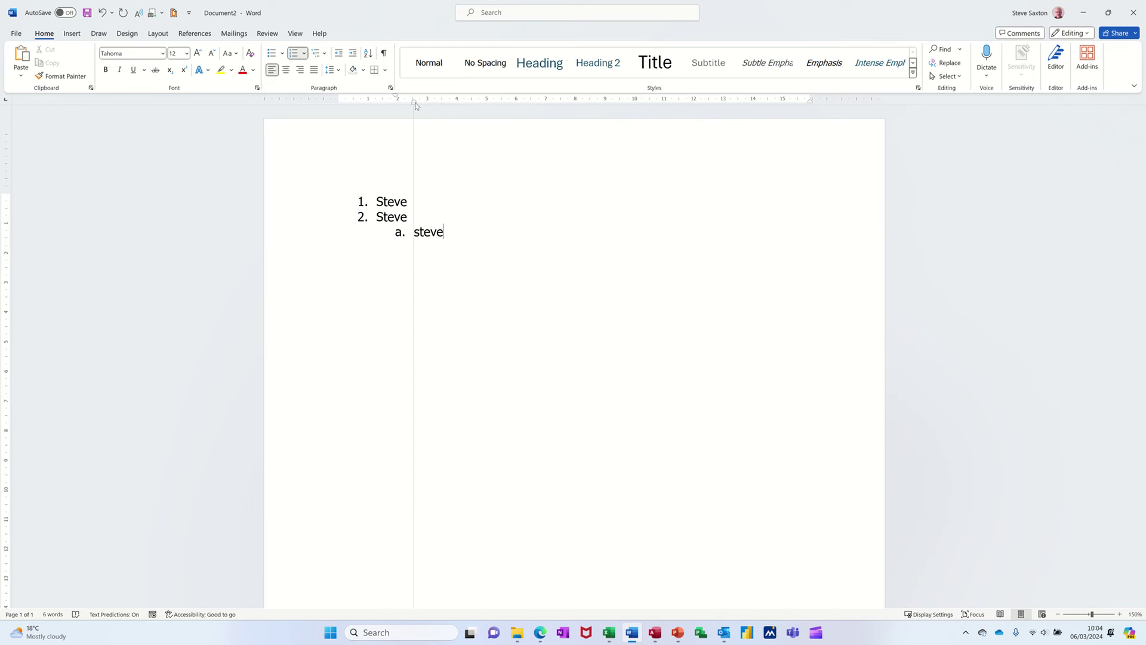
pyautogui.moveTo(416, 105); pyautogui.dragTo(415, 107)
pyautogui.click(394, 97)
# Step: Extend the list with sub-item b) and top-level items 3 and 4, each reading steve
pyautogui.click(294, 34)
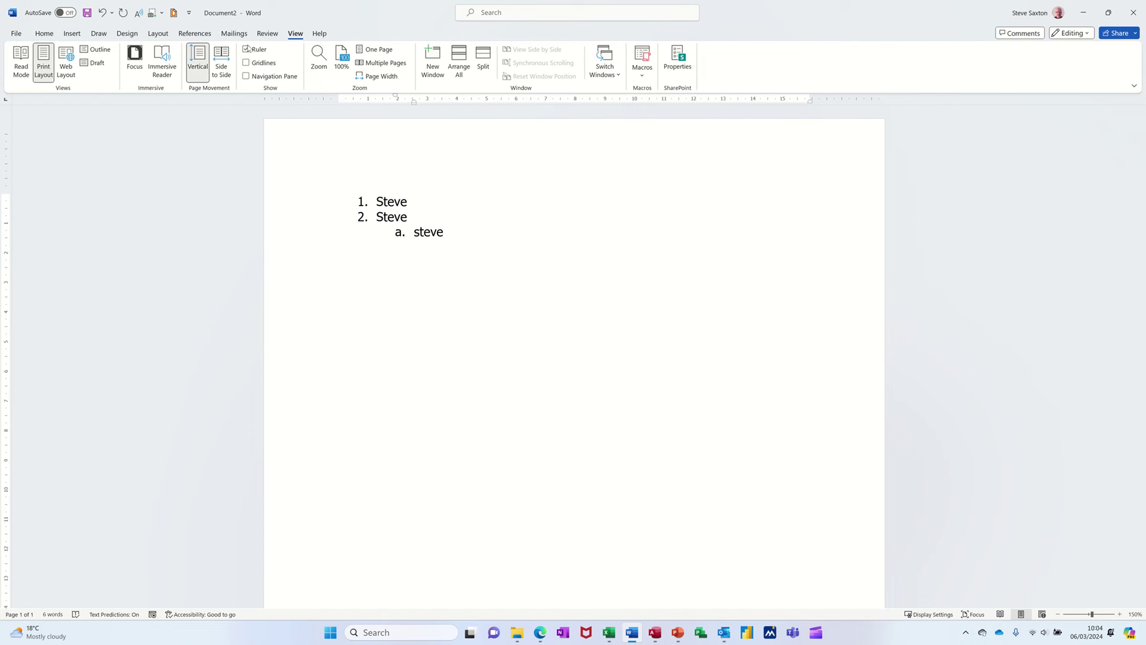
pyautogui.click(42, 35)
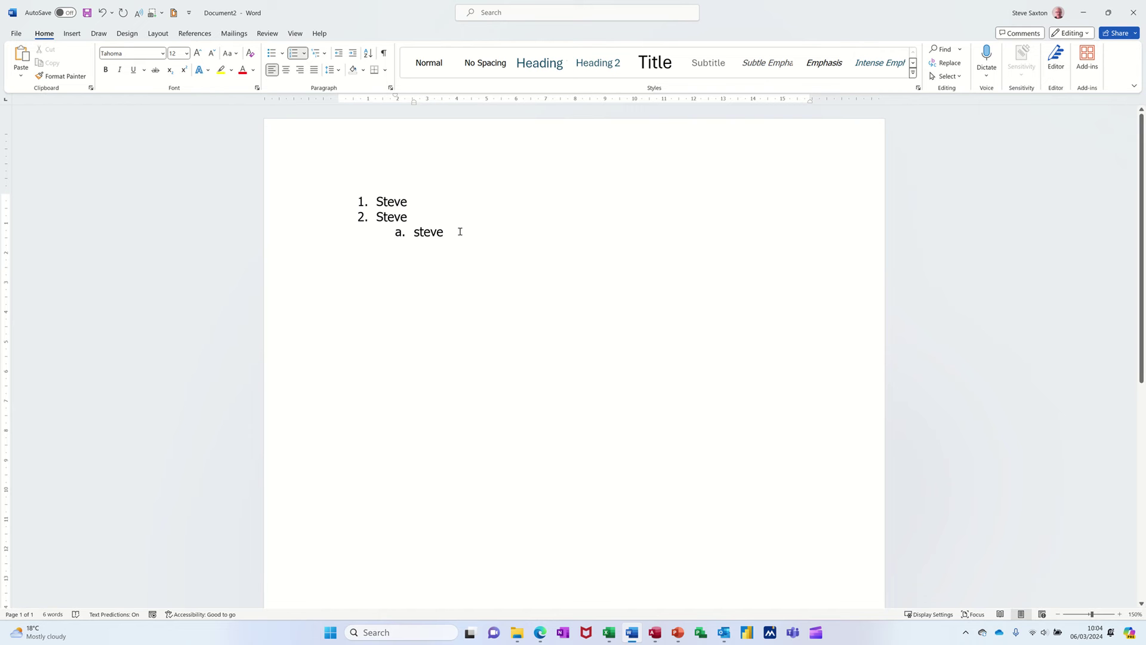
pyautogui.press('Return')
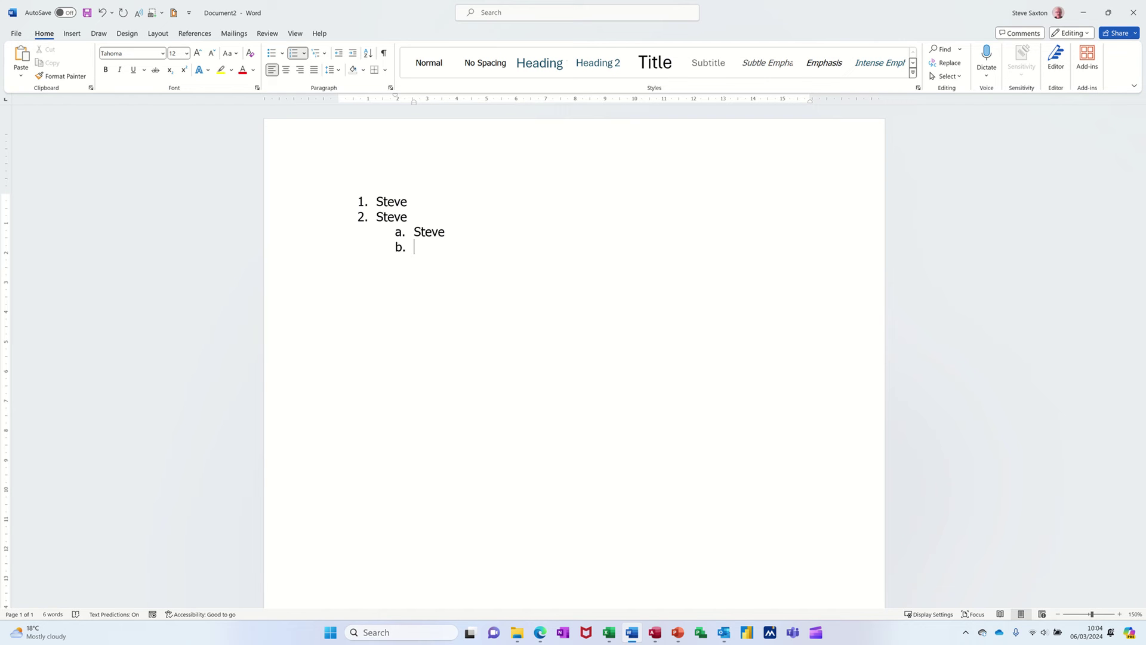
pyautogui.write('steve')
pyautogui.press('Return')
pyautogui.hotkey('shift', 'Tab')
pyautogui.write('steve')
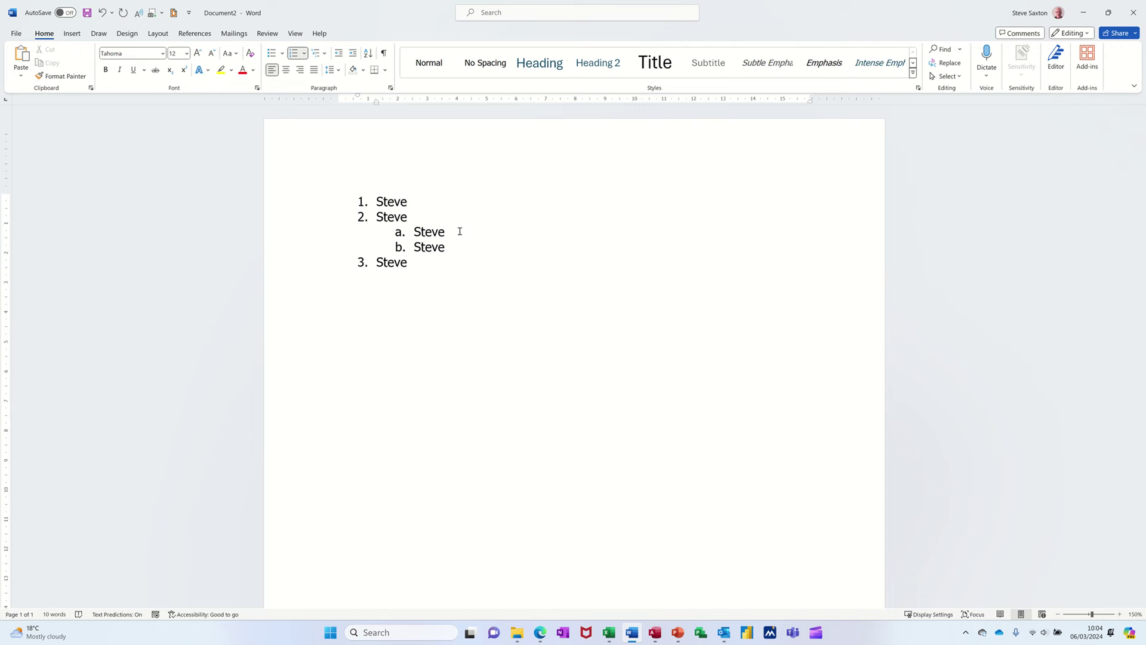
pyautogui.press('Return')
pyautogui.write('steve')
pyautogui.press('Return')
pyautogui.press('Return')
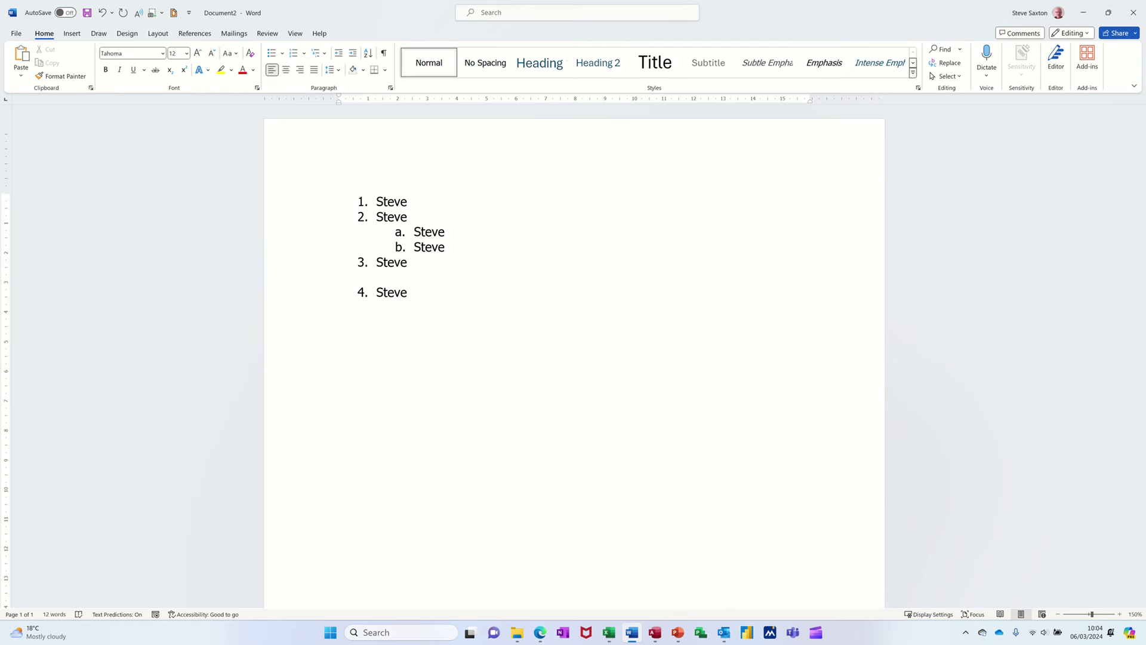
# Step: Type a line of random text below the list, then select everything and delete it
pyautogui.write('Sd b webefberfkjberkjerkberkjber')
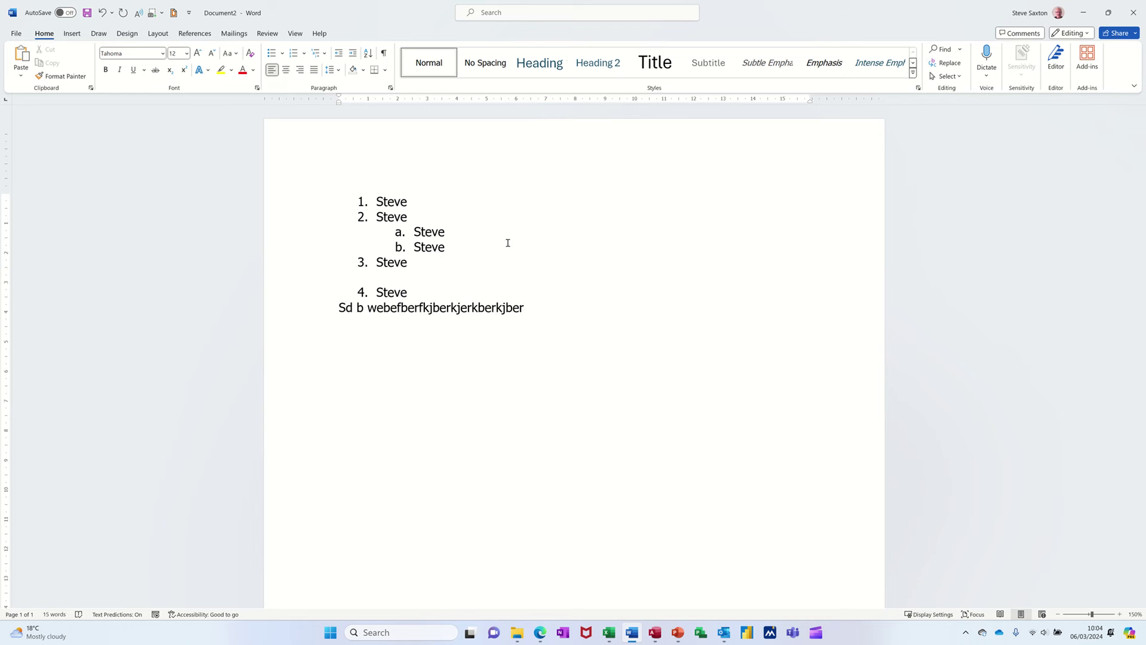
pyautogui.moveTo(530, 309); pyautogui.dragTo(332, 202)
pyautogui.press('Delete')
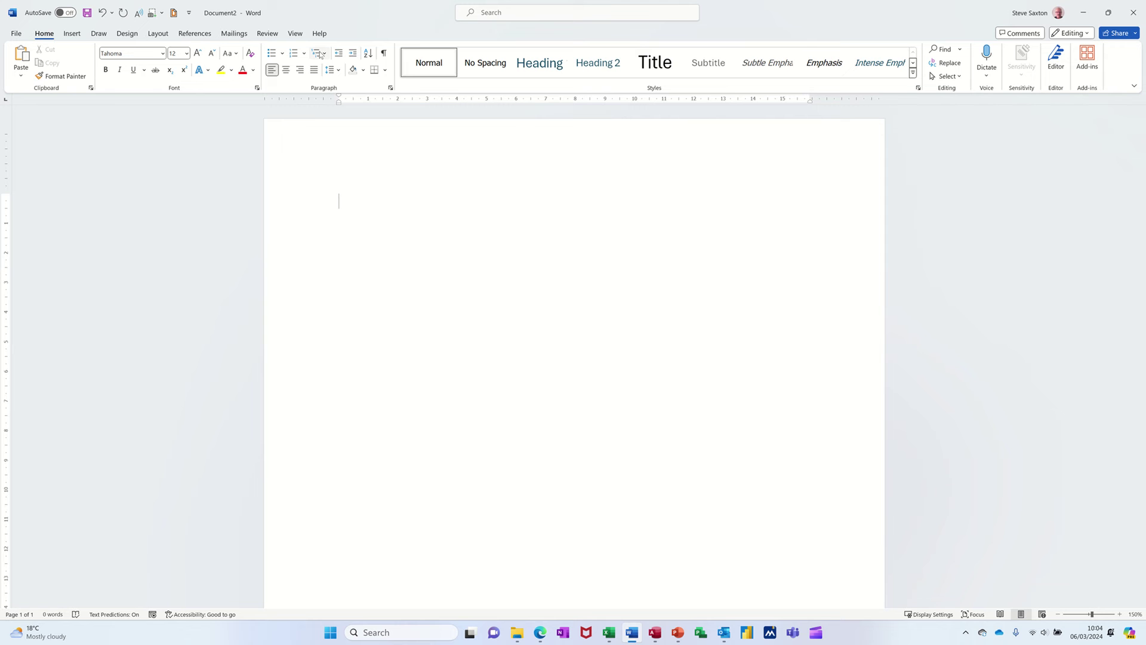
# Step: Apply the 1) a) i) multilevel list and enter item 1) and sub-item a), both steve
pyautogui.click(324, 54)
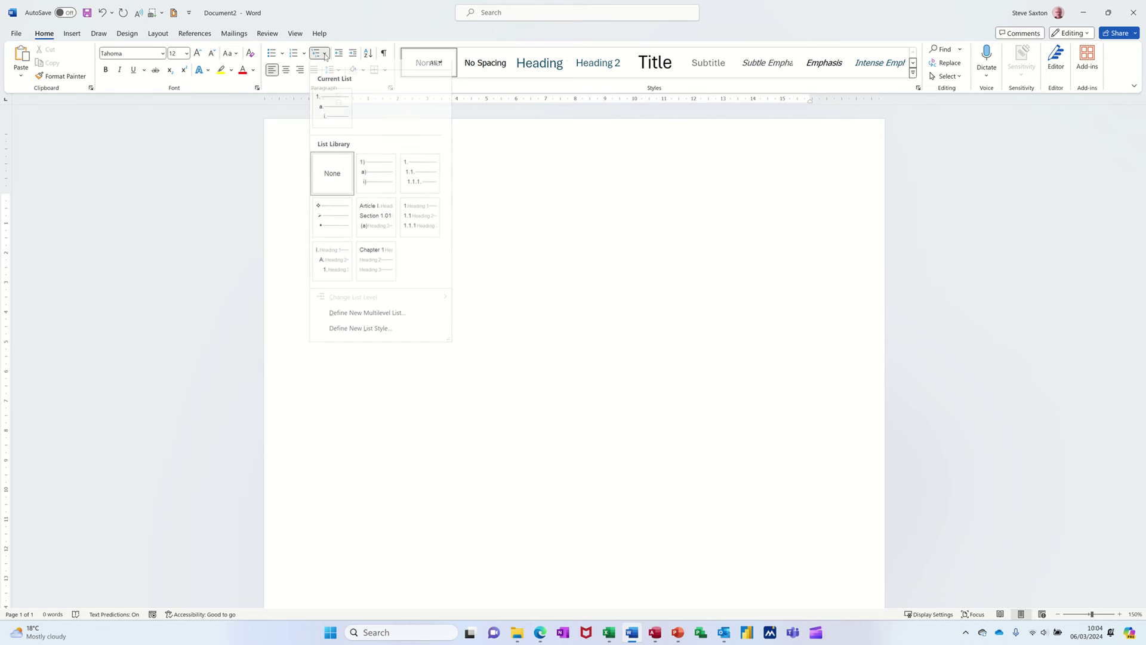
pyautogui.moveTo(382, 182)
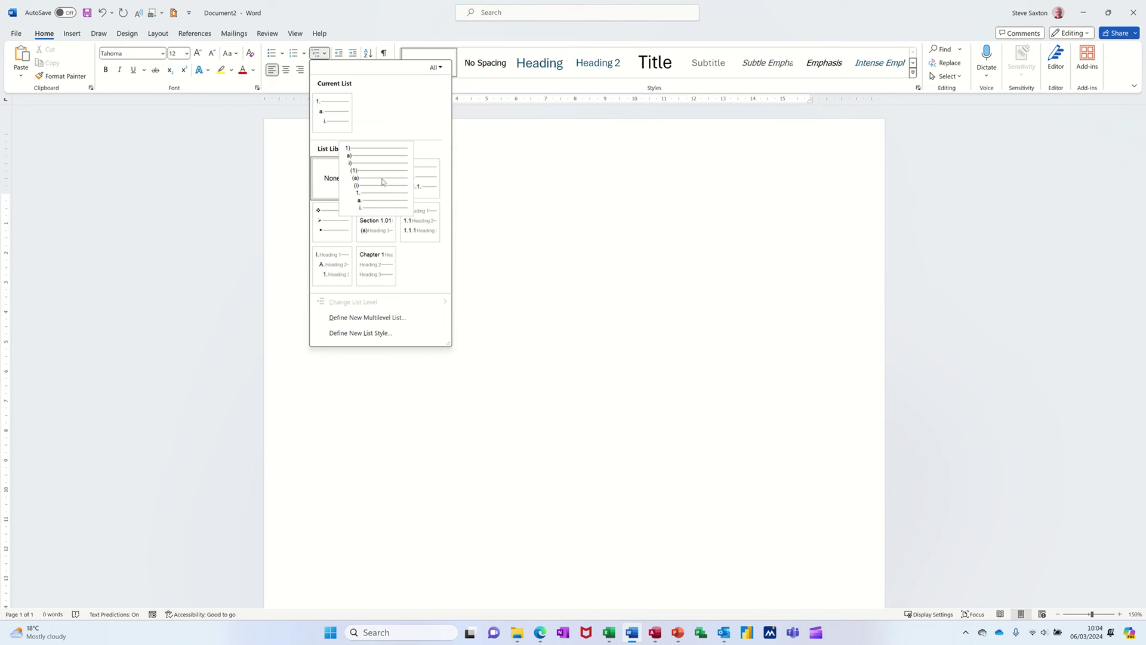
pyautogui.click(369, 163)
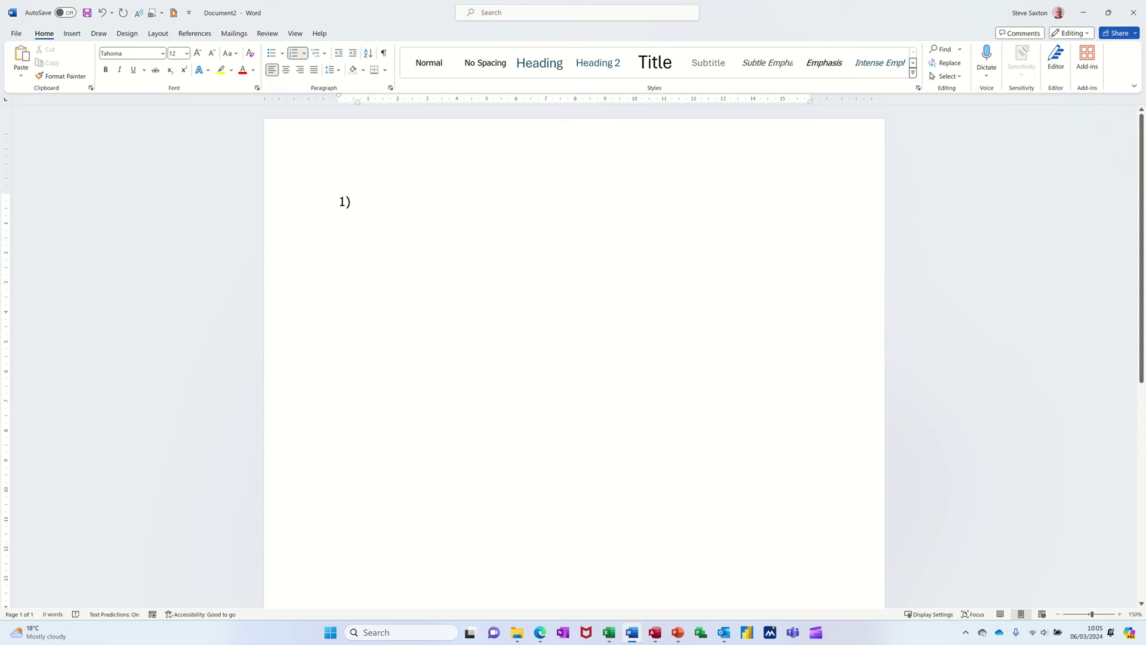
pyautogui.write('steve')
pyautogui.press('Return')
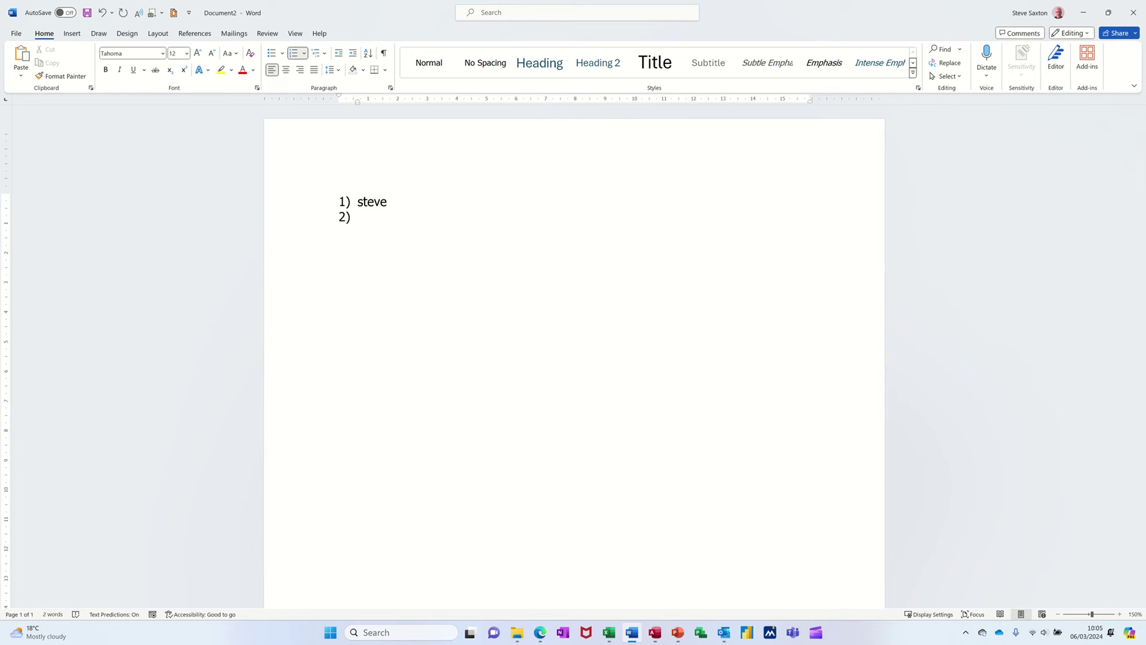
pyautogui.press('Tab')
pyautogui.write('steve')
# Step: Add sub-item b) and a third-level item i), both reading steve
pyautogui.press('Return')
pyautogui.write('steve')
pyautogui.press('Return')
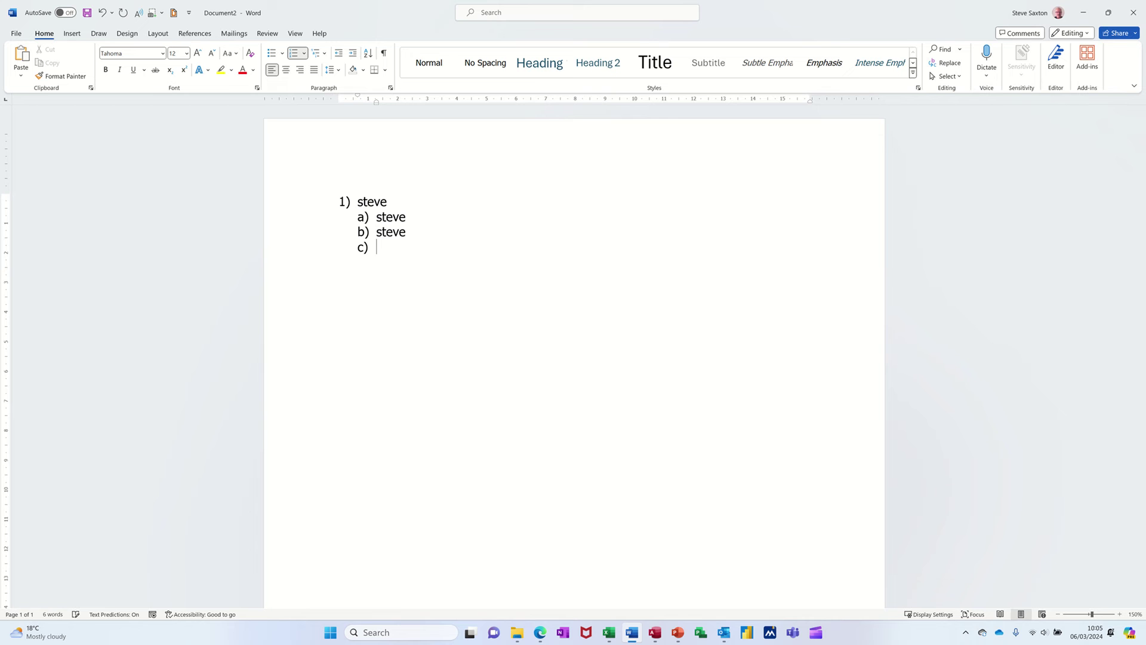
pyautogui.press('Tab')
pyautogui.write('steve')
# Step: Add item ii) and a promoted steve item, then select and delete the whole list
pyautogui.press('Return')
pyautogui.write('steve')
pyautogui.press('Return')
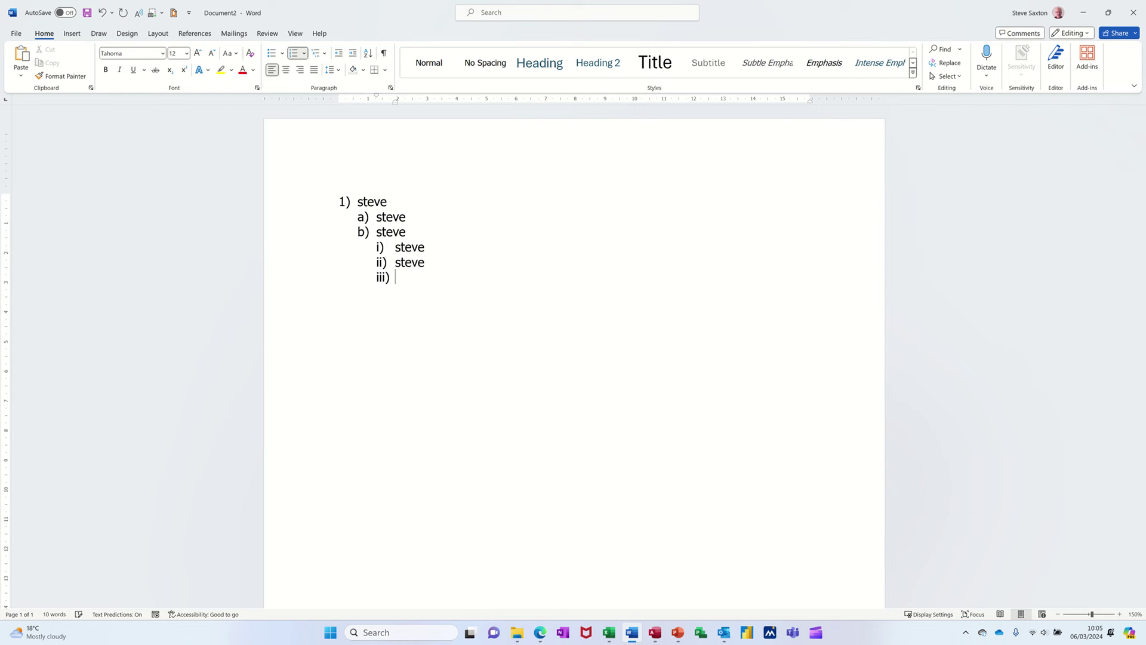
pyautogui.hotkey('shift', 'Tab')
pyautogui.hotkey('shift', 'Tab')
pyautogui.write('steve')
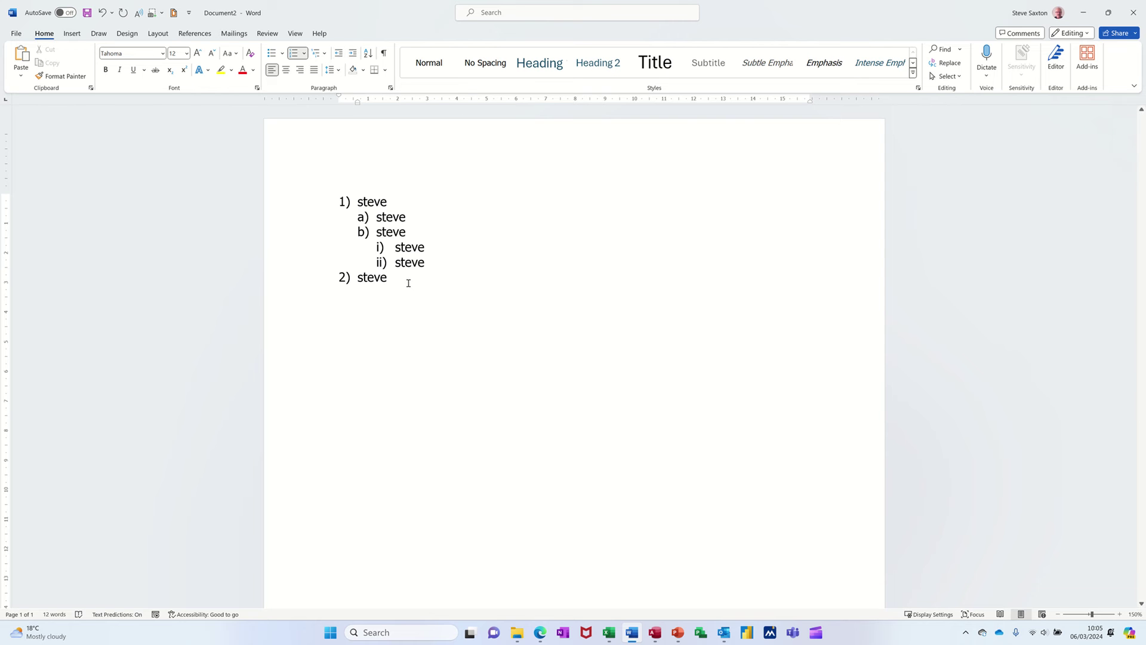
pyautogui.moveTo(409, 283); pyautogui.dragTo(324, 204)
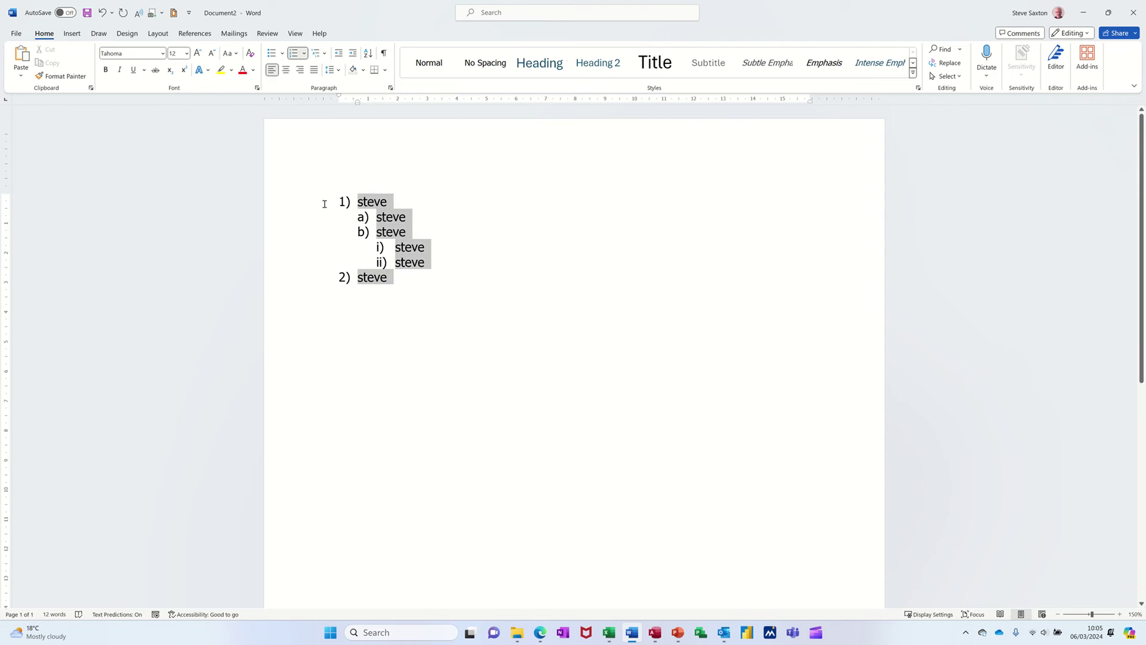
pyautogui.press('Delete')
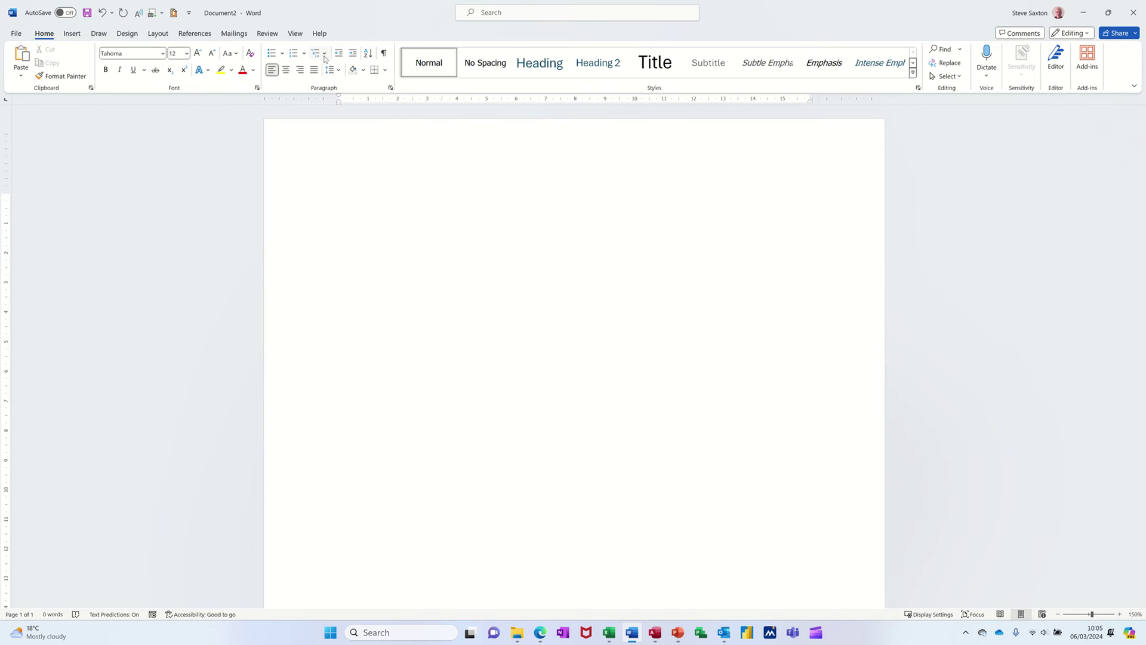
pyautogui.click(325, 54)
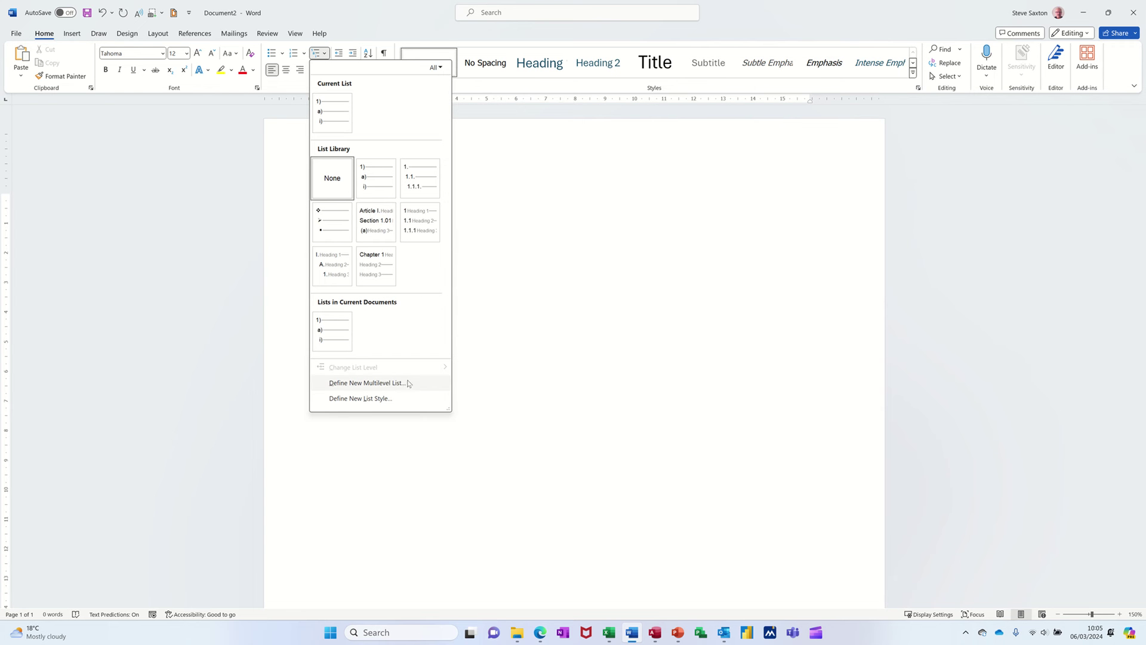
pyautogui.click(352, 387)
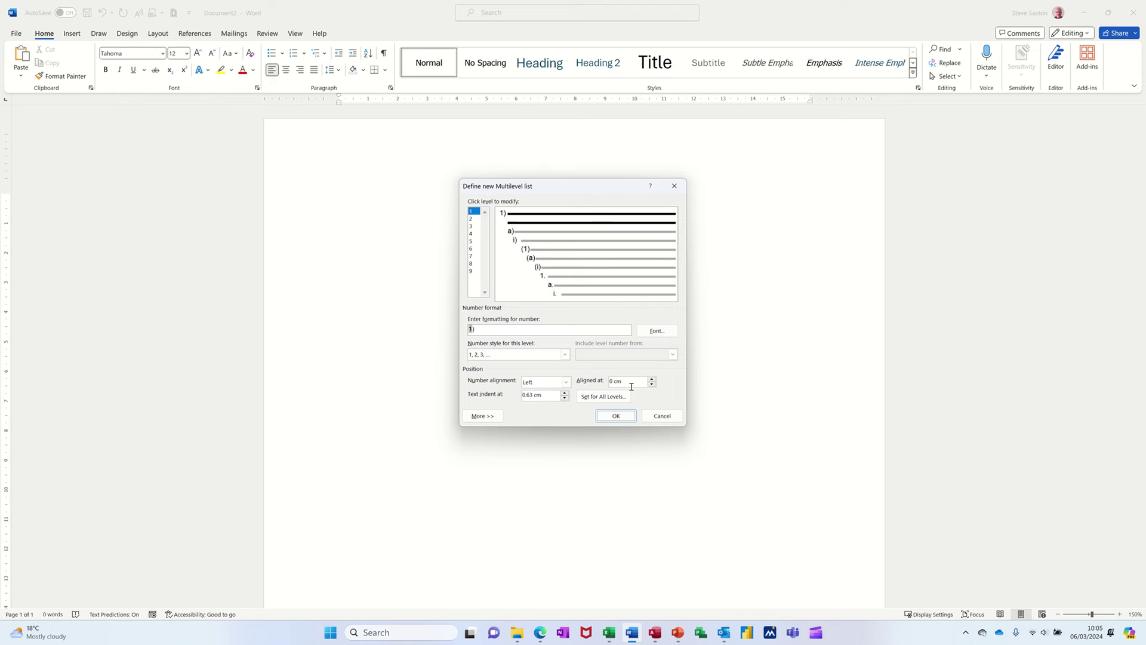
pyautogui.click(532, 232)
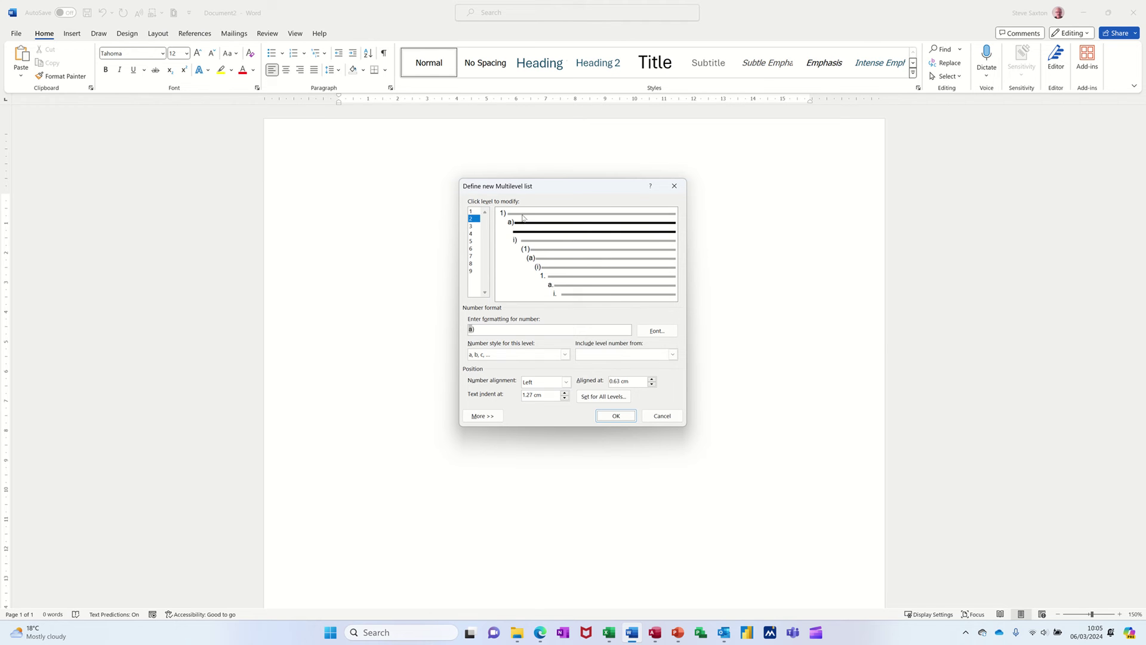
pyautogui.click(525, 215)
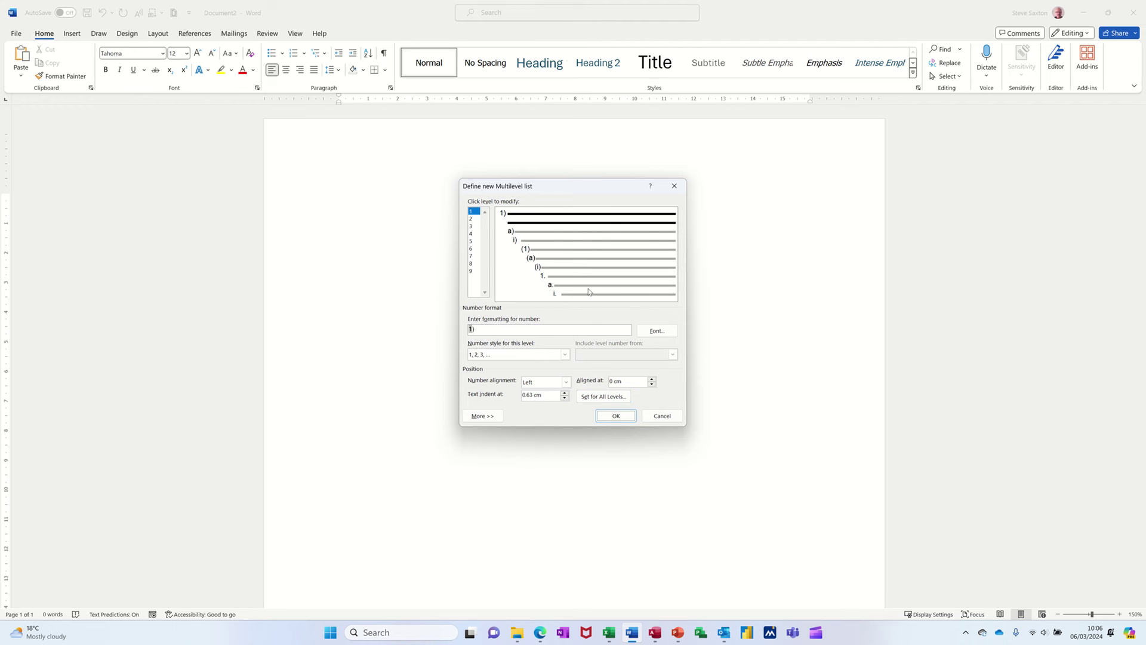
pyautogui.click(538, 232)
pyautogui.click(538, 241)
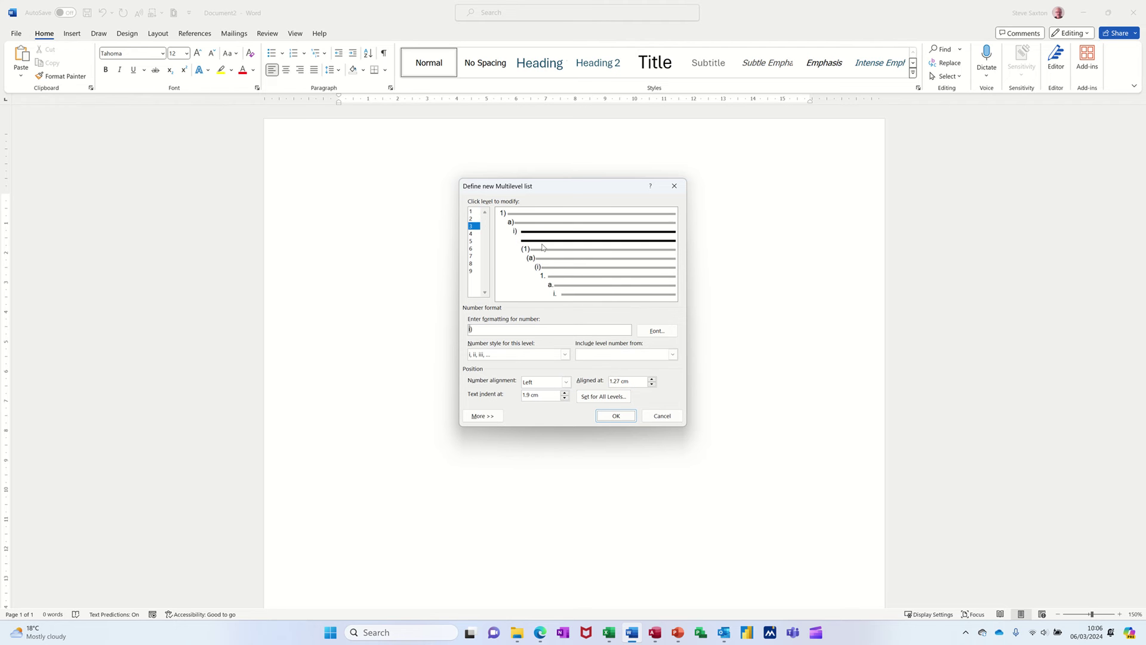
pyautogui.click(545, 250)
pyautogui.click(549, 259)
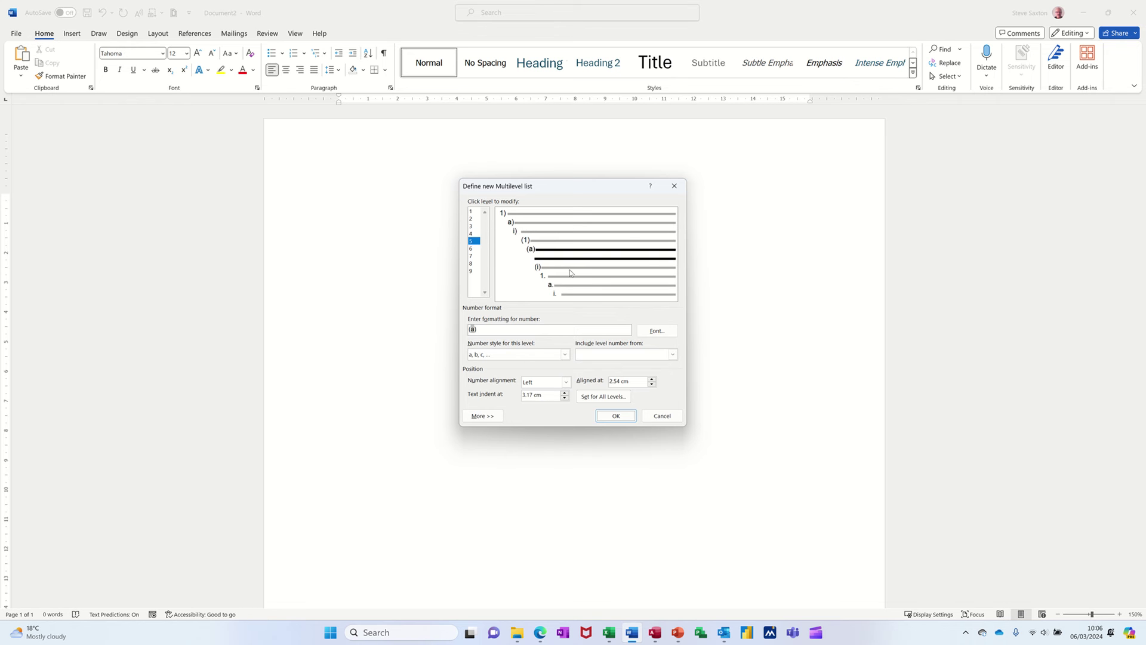
pyautogui.click(655, 418)
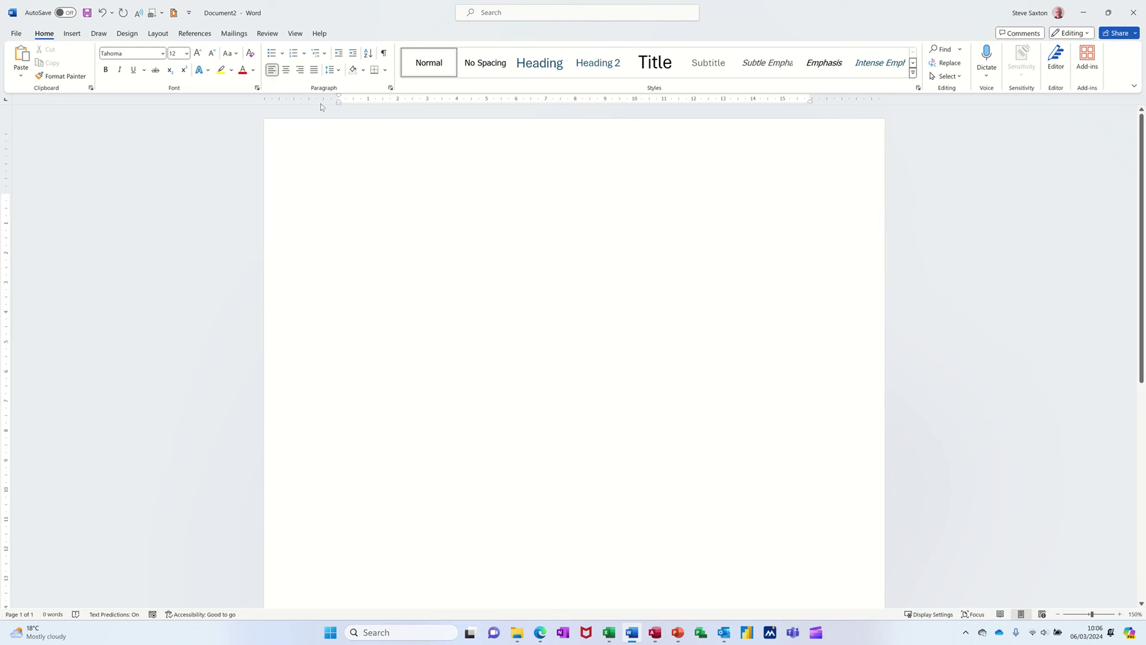
# Step: Start a numbered list in the 1. 2. 3. format with first item steve
pyautogui.click(301, 58)
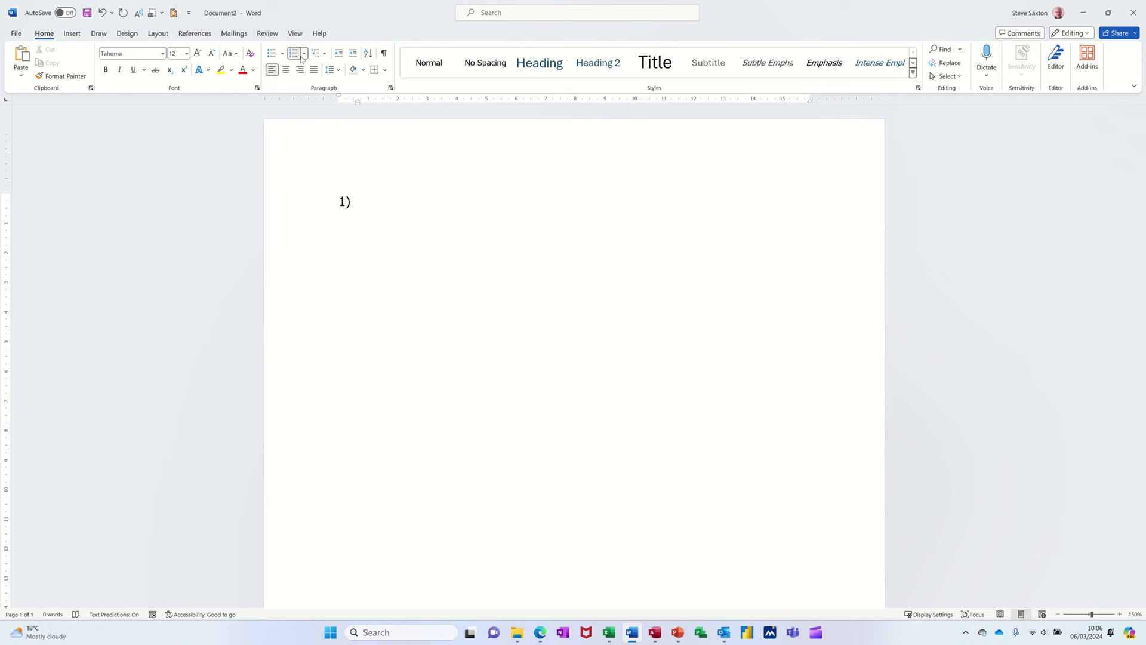
pyautogui.click(304, 59)
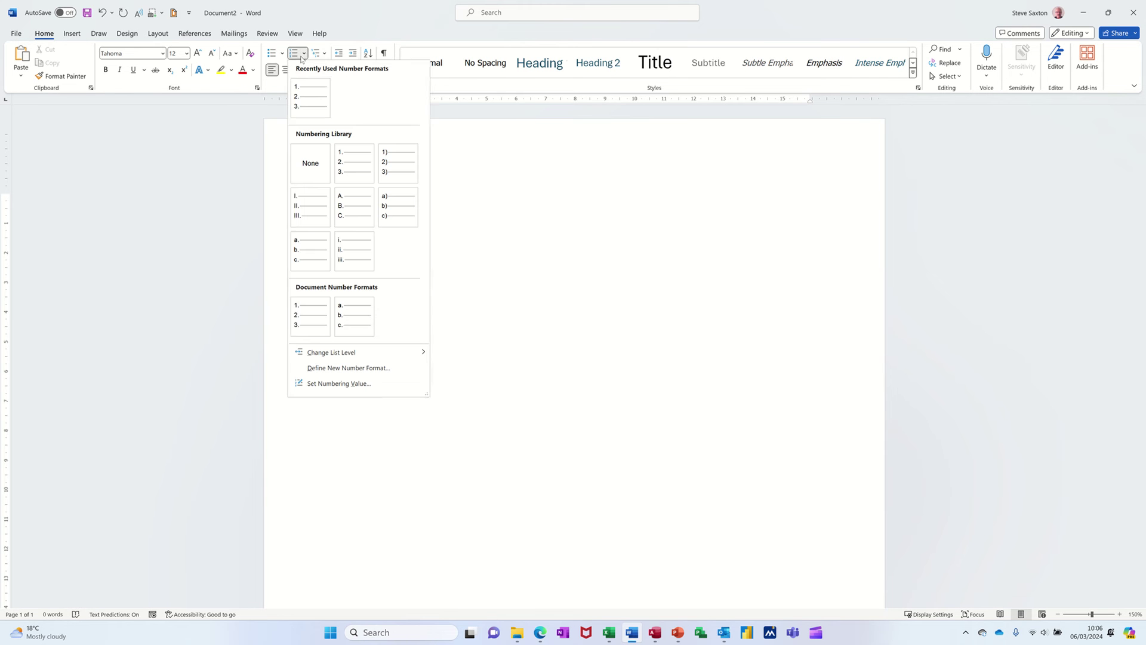
pyautogui.click(311, 101)
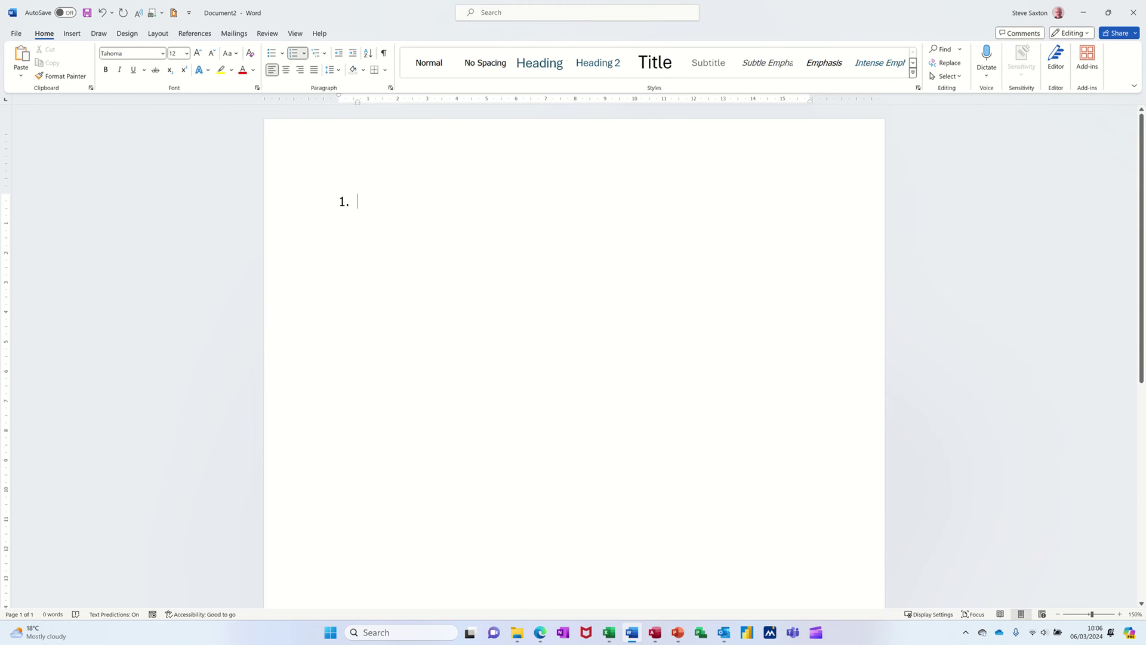
pyautogui.write('steve')
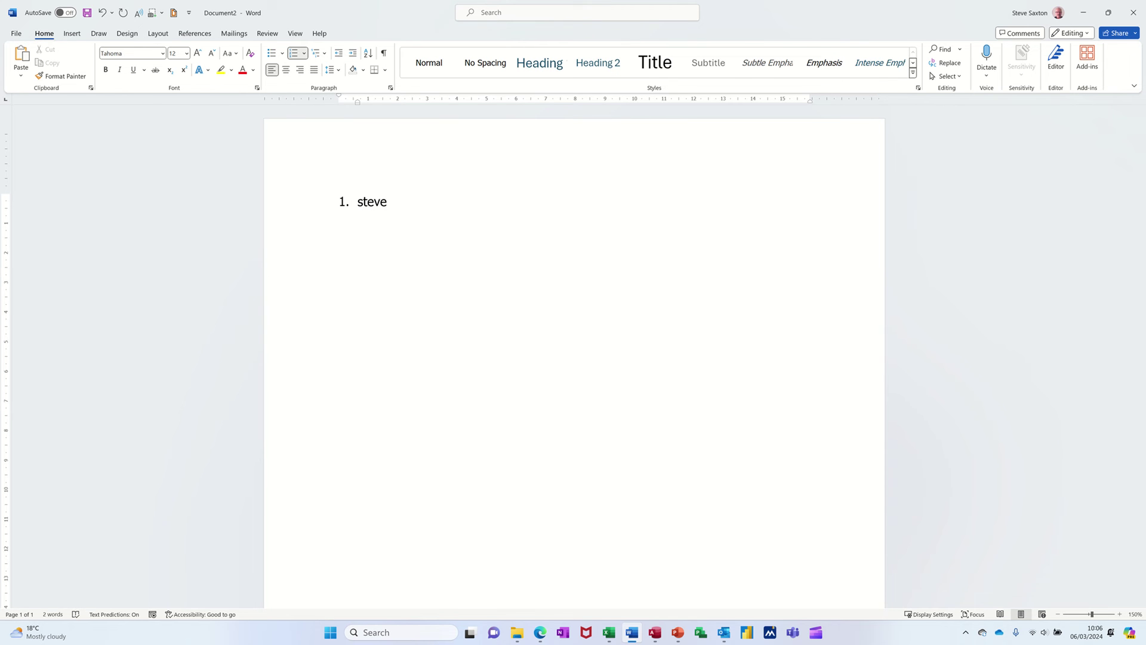
pyautogui.press('Return')
# Step: Add a sub-level a) item and a third-level i) item, each reading steve
pyautogui.moveTo(357, 105); pyautogui.dragTo(357, 105)
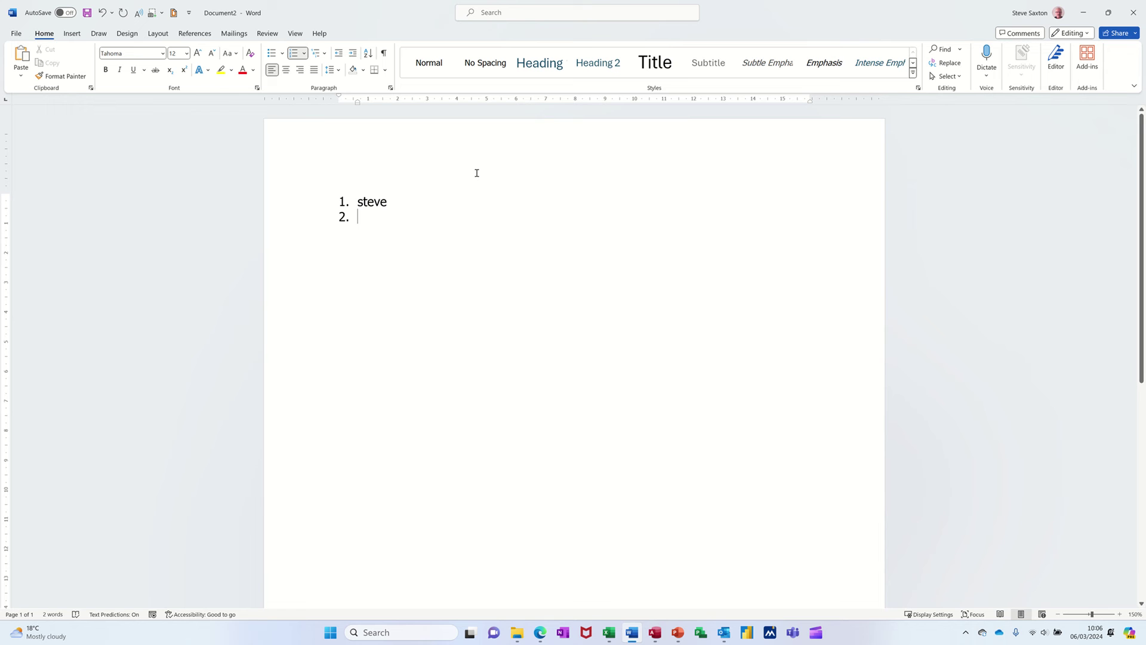
pyautogui.press('Tab')
pyautogui.write('steve')
pyautogui.press('Return')
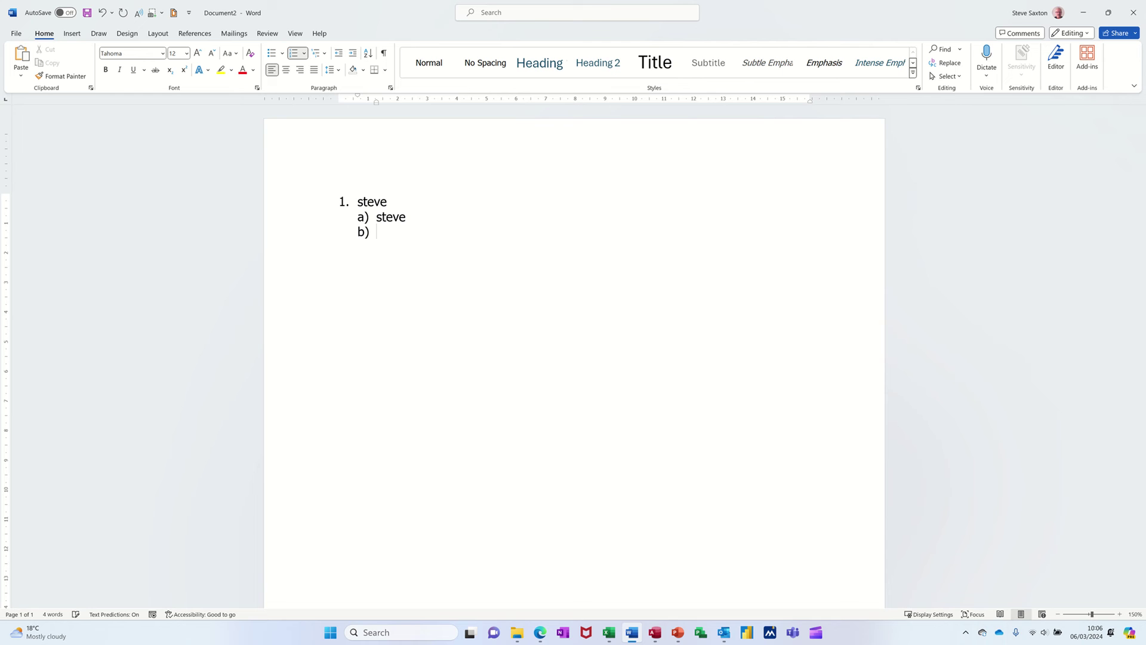
pyautogui.press('Tab')
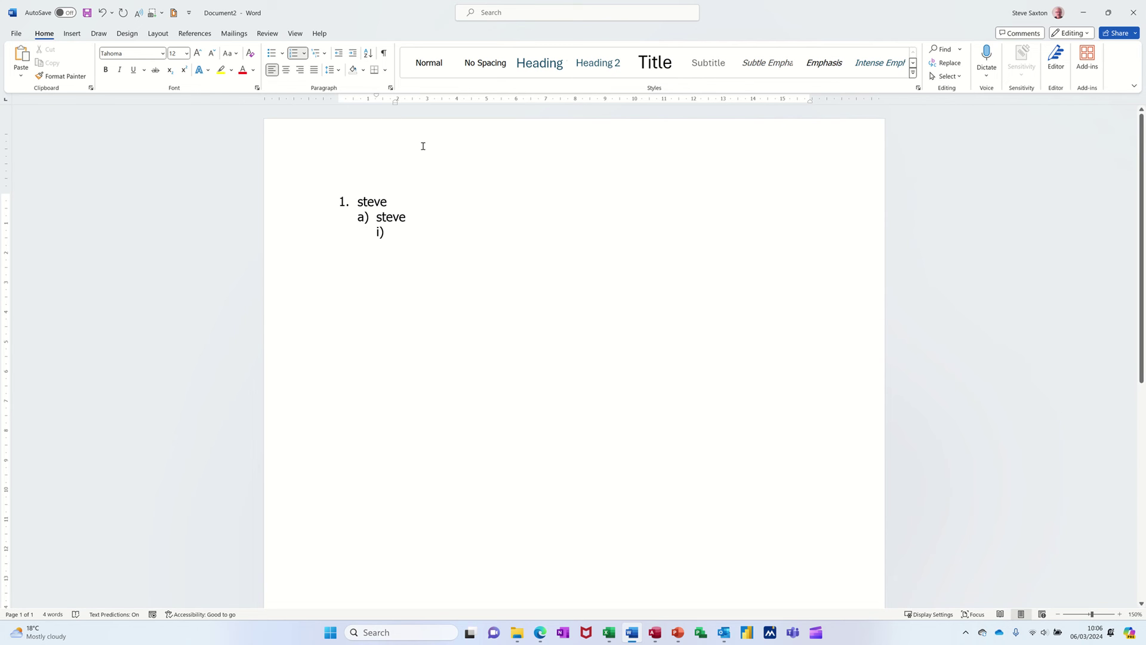
pyautogui.write('steve')
# Step: Select the list text and create a new style named steve from its formatting
pyautogui.moveTo(432, 234); pyautogui.dragTo(352, 202)
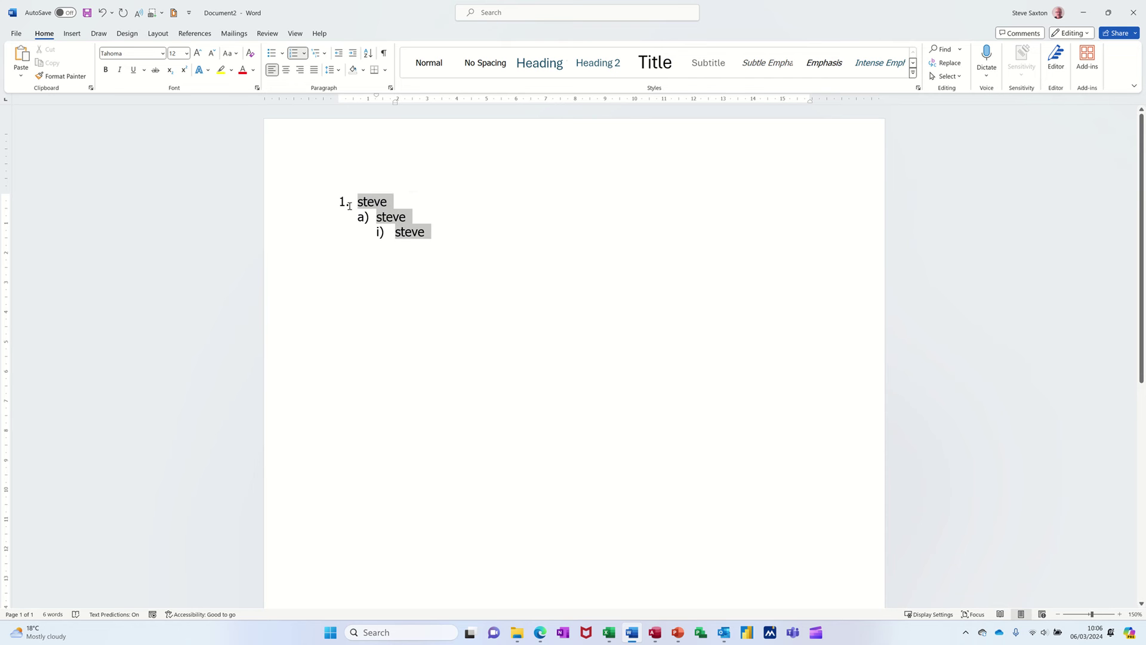
pyautogui.click(912, 73)
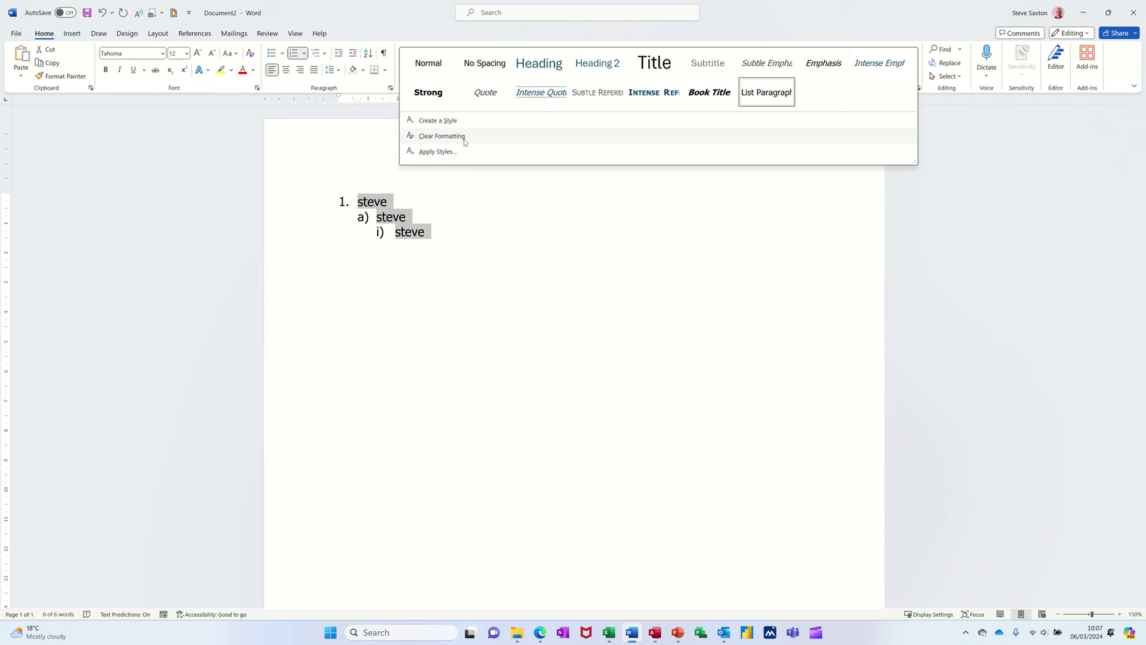
pyautogui.click(422, 120)
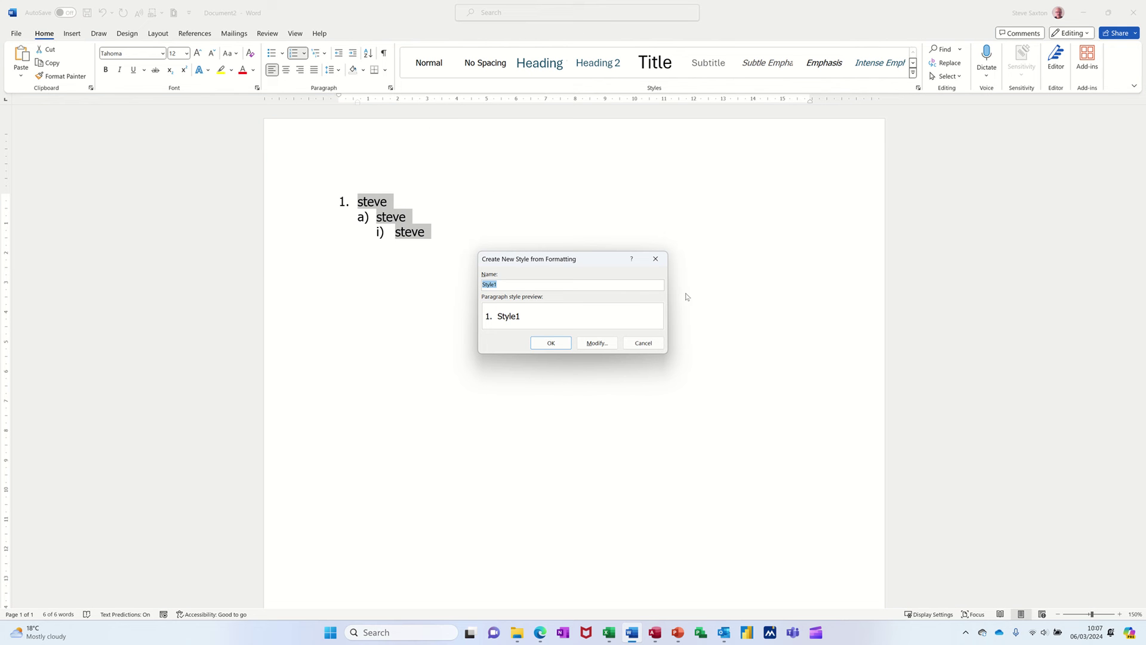
pyautogui.write('steve')
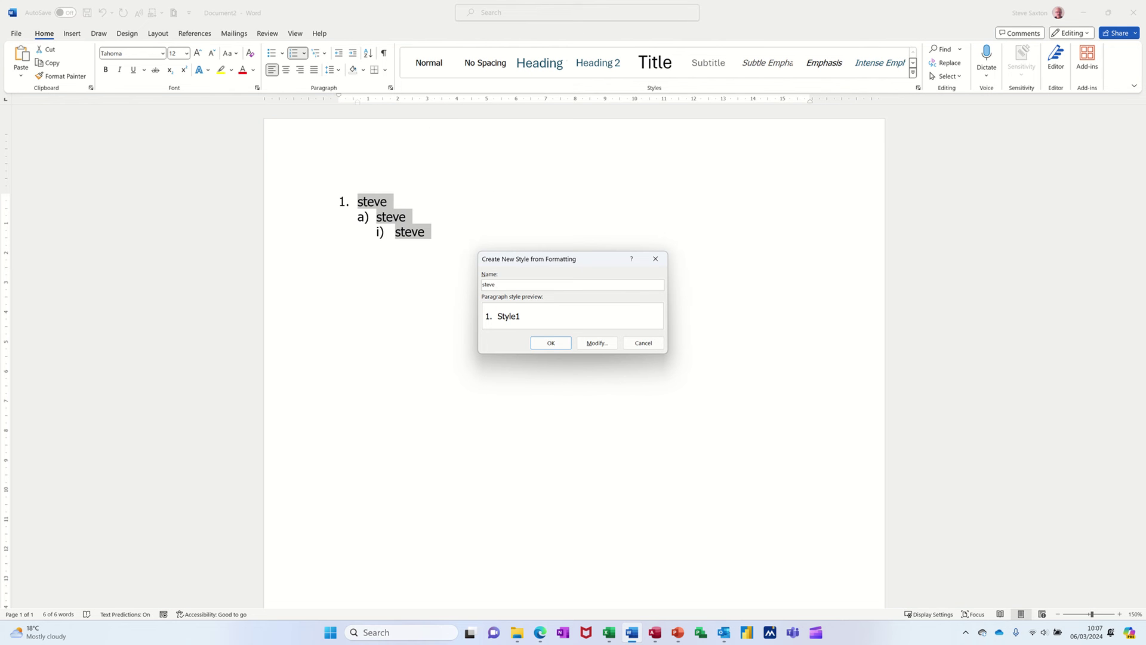
# Step: Review the steve style's Font and Paragraph settings, then save it and apply it to the list
pyautogui.click(589, 349)
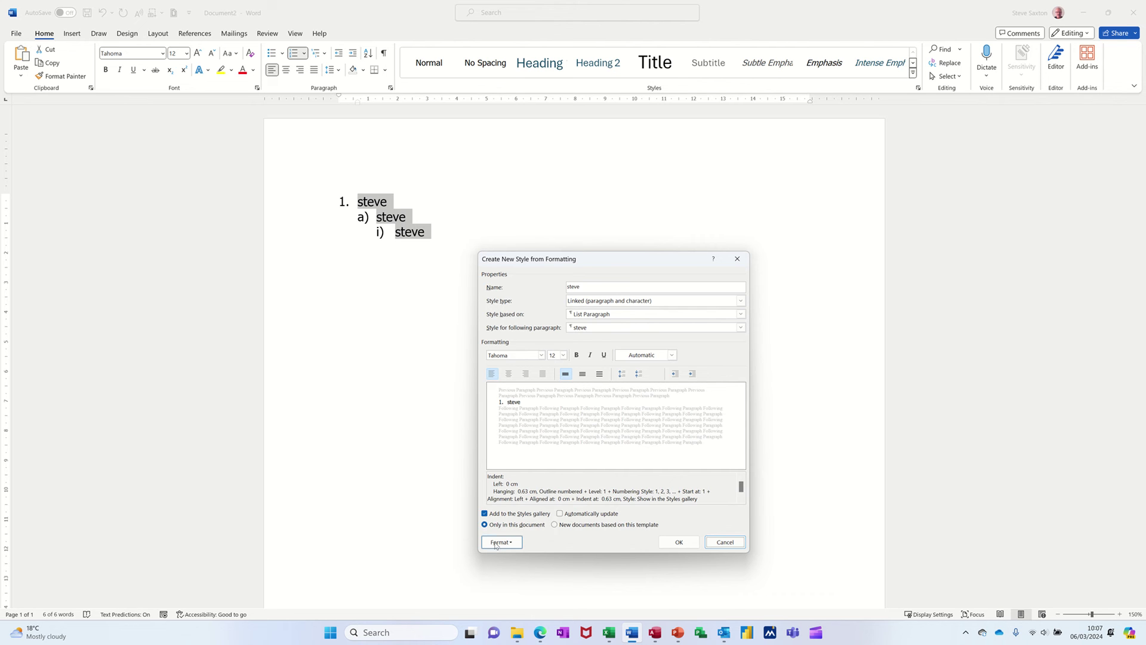
pyautogui.click(495, 544)
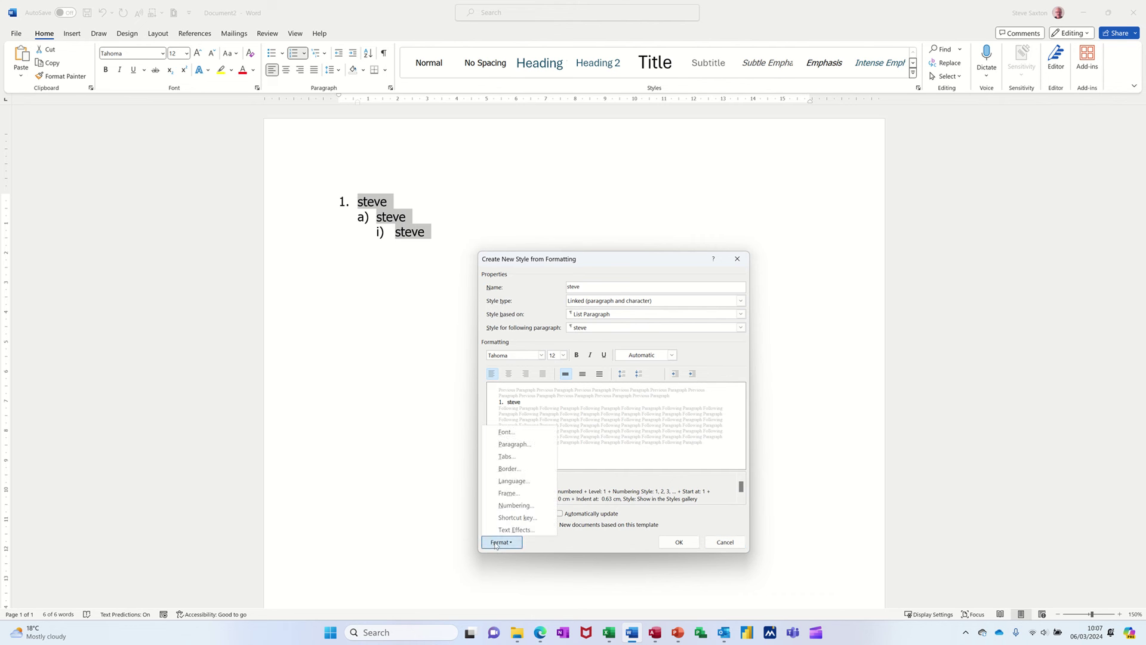
pyautogui.click(516, 432)
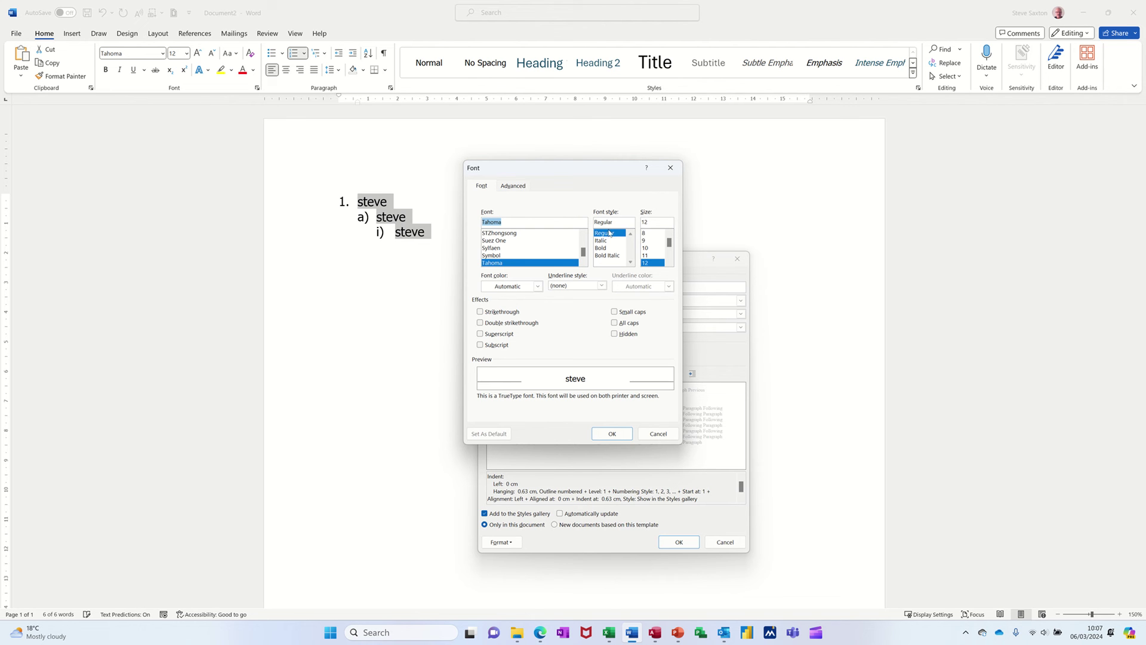
pyautogui.click(612, 433)
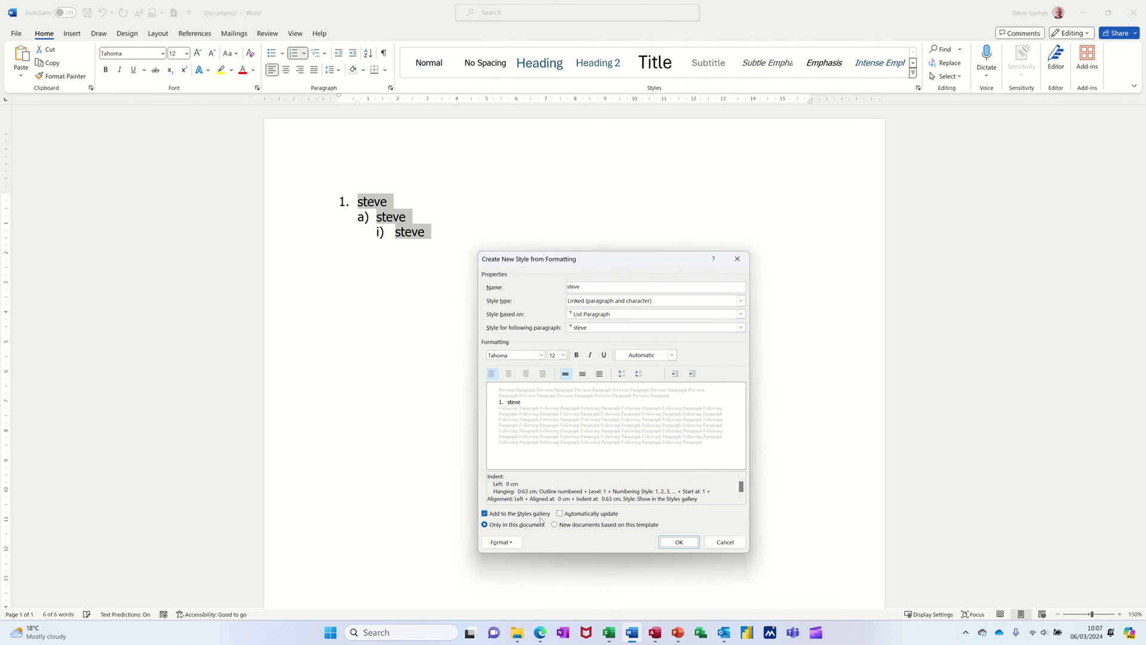
pyautogui.click(500, 542)
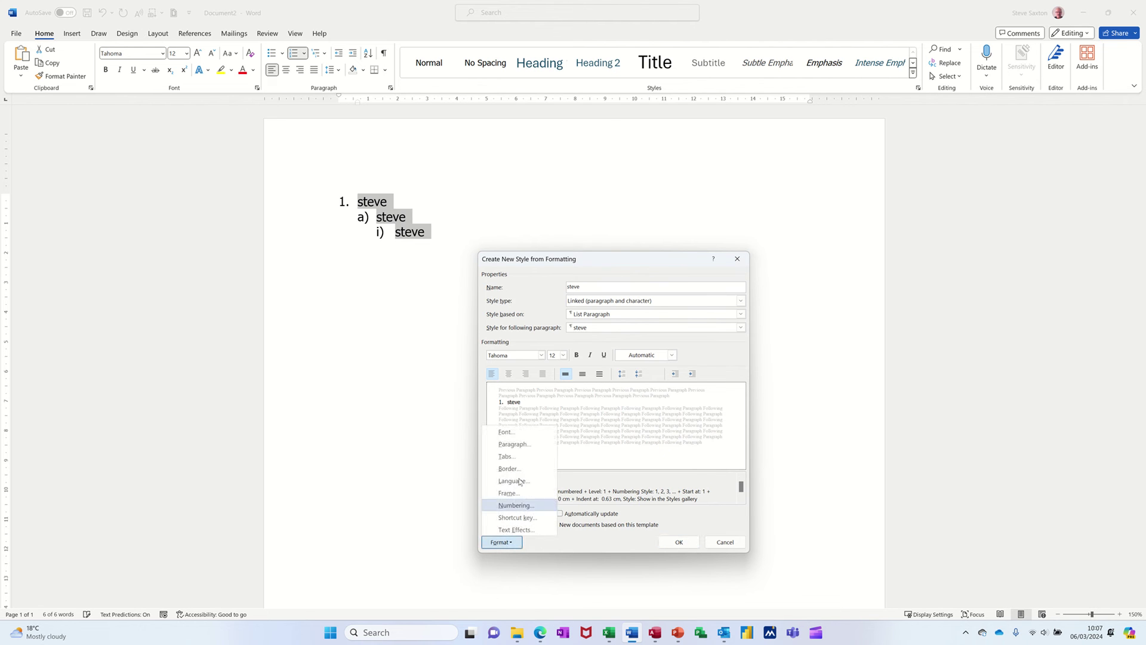
pyautogui.click(519, 445)
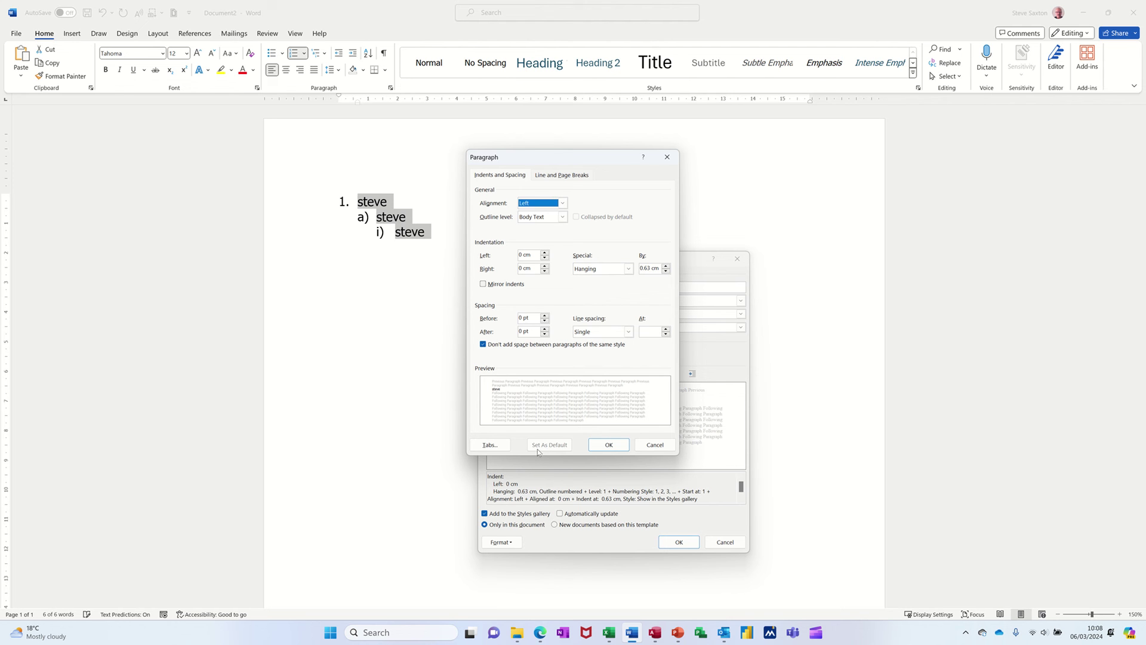
pyautogui.click(600, 446)
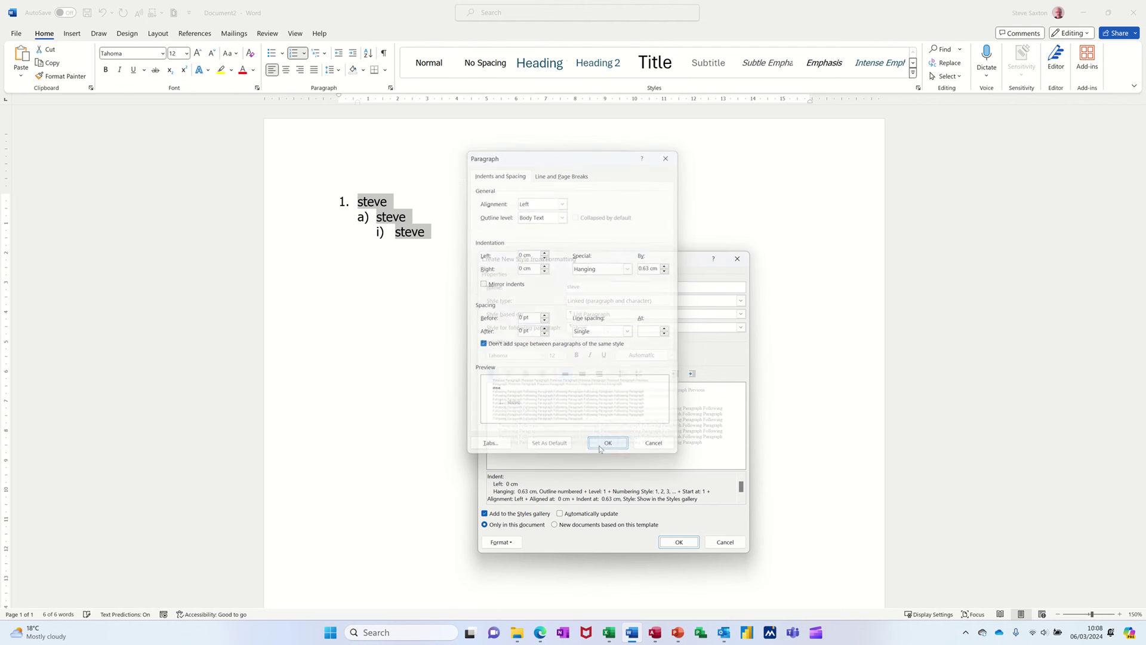
pyautogui.click(664, 542)
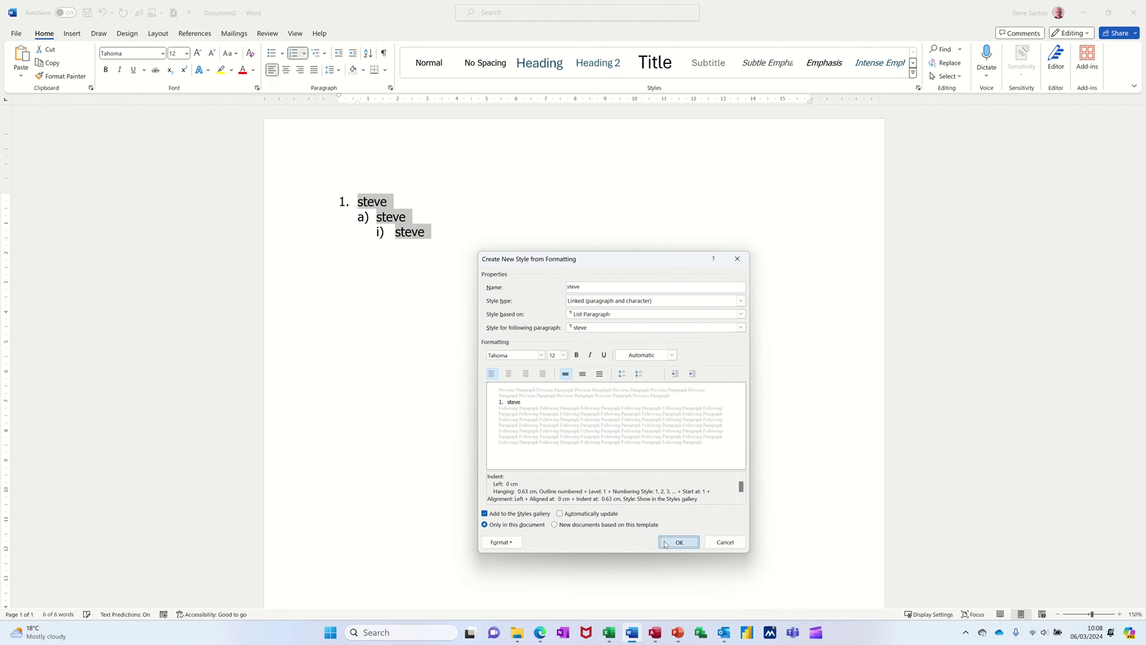
# Step: Demote lines 2 and 3 to nested levels, then select all three lines and delete them
pyautogui.click(391, 210)
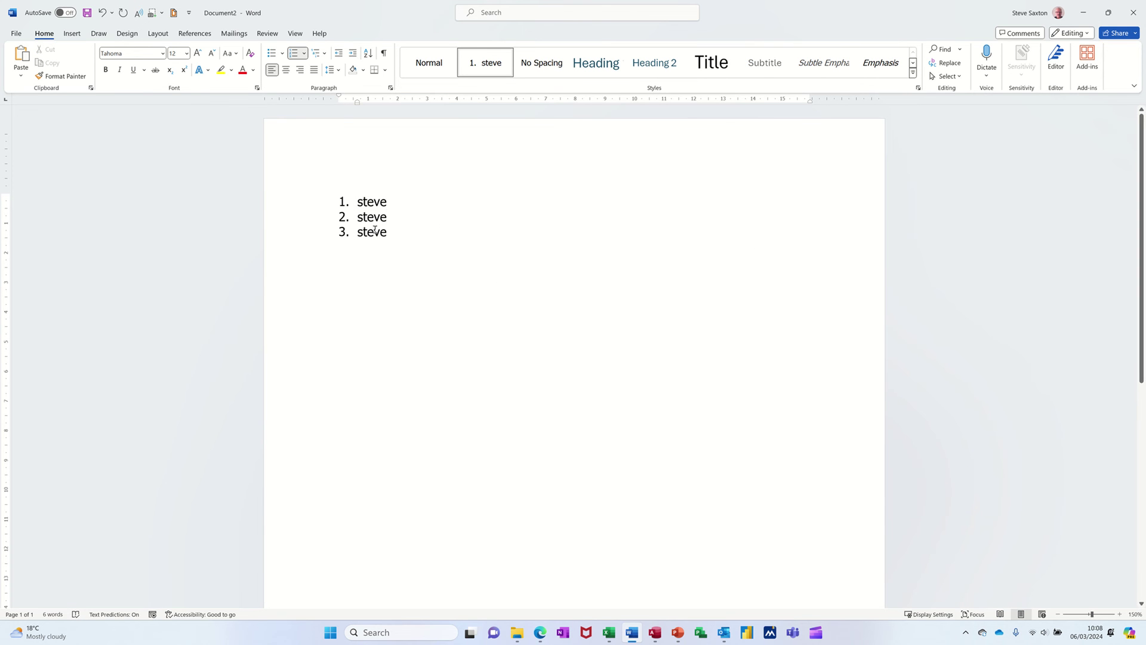
pyautogui.click(357, 219)
pyautogui.press('Tab')
pyautogui.press('Down')
pyautogui.press('Tab')
pyautogui.press('Tab')
pyautogui.press('Tab')
pyautogui.press('Tab')
pyautogui.press('Tab')
pyautogui.press('Tab')
pyautogui.press('Tab')
pyautogui.press('Tab')
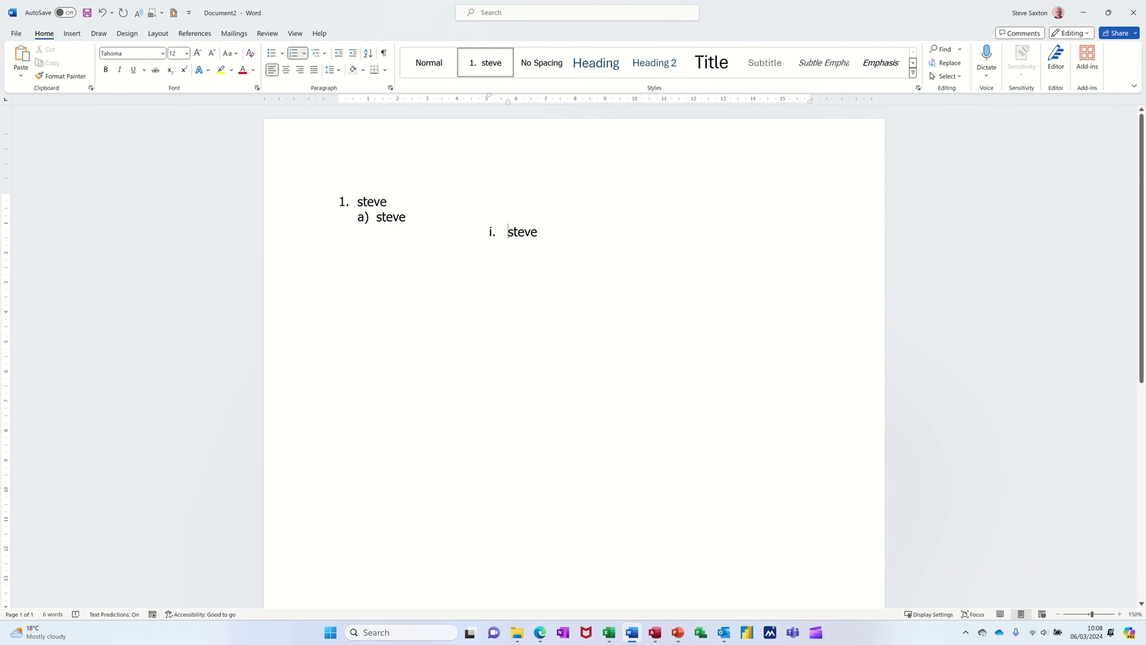
pyautogui.moveTo(538, 236); pyautogui.dragTo(323, 215)
pyautogui.press('Delete')
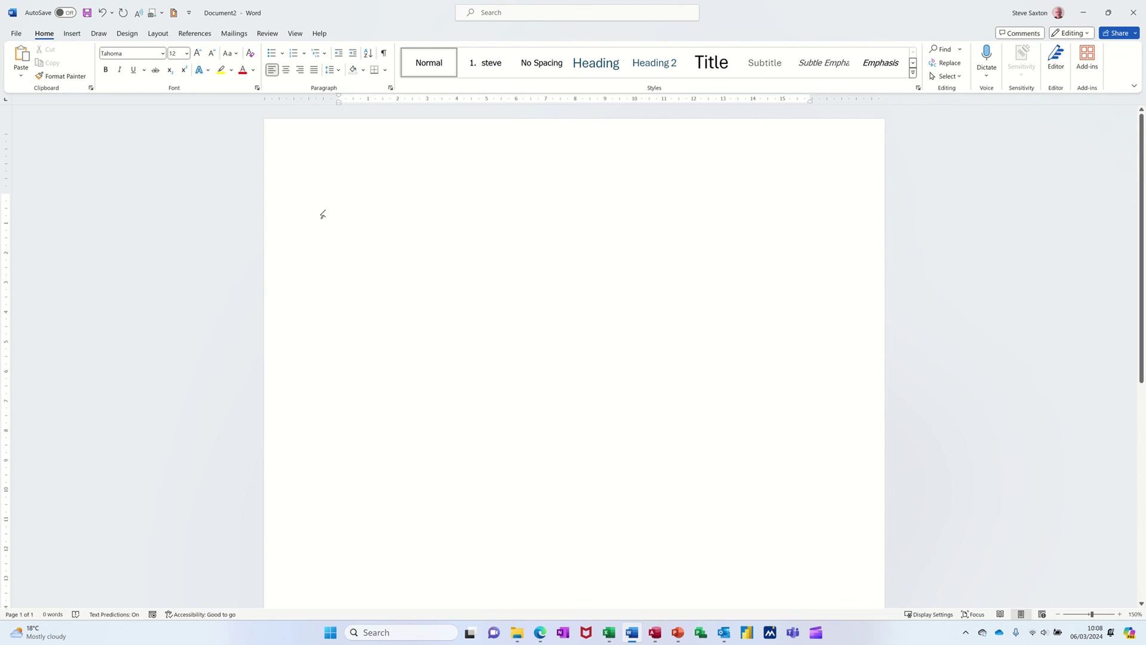
# Step: Generate sample text with =rand() and select all five paragraphs
pyautogui.write('=r')
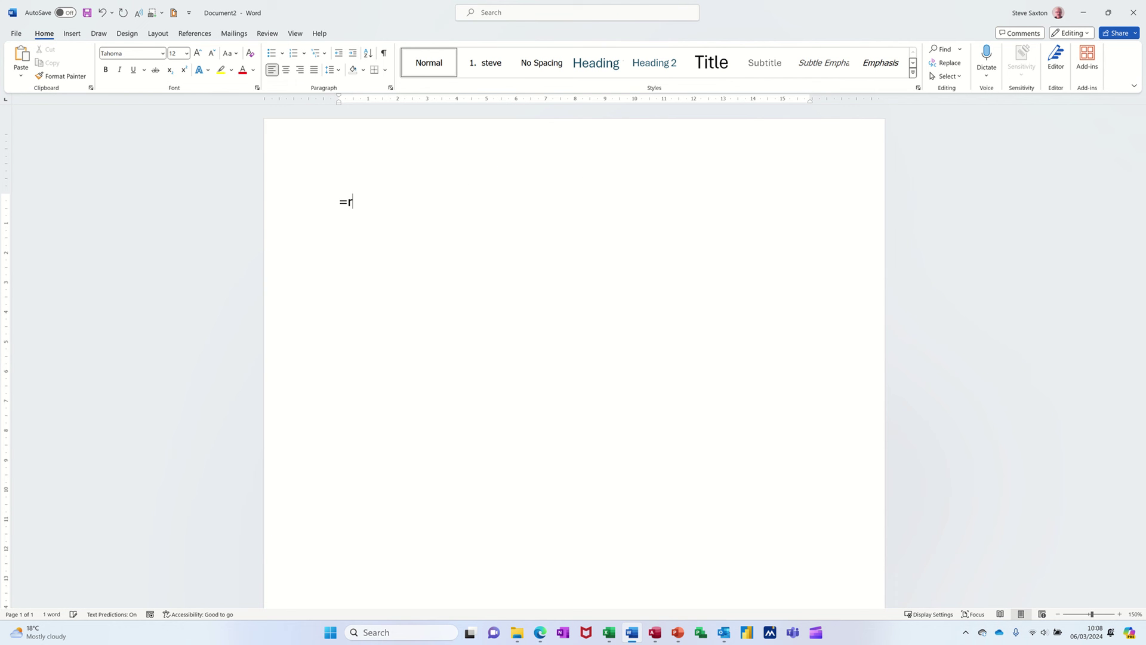
pyautogui.write('and()')
pyautogui.press('Return')
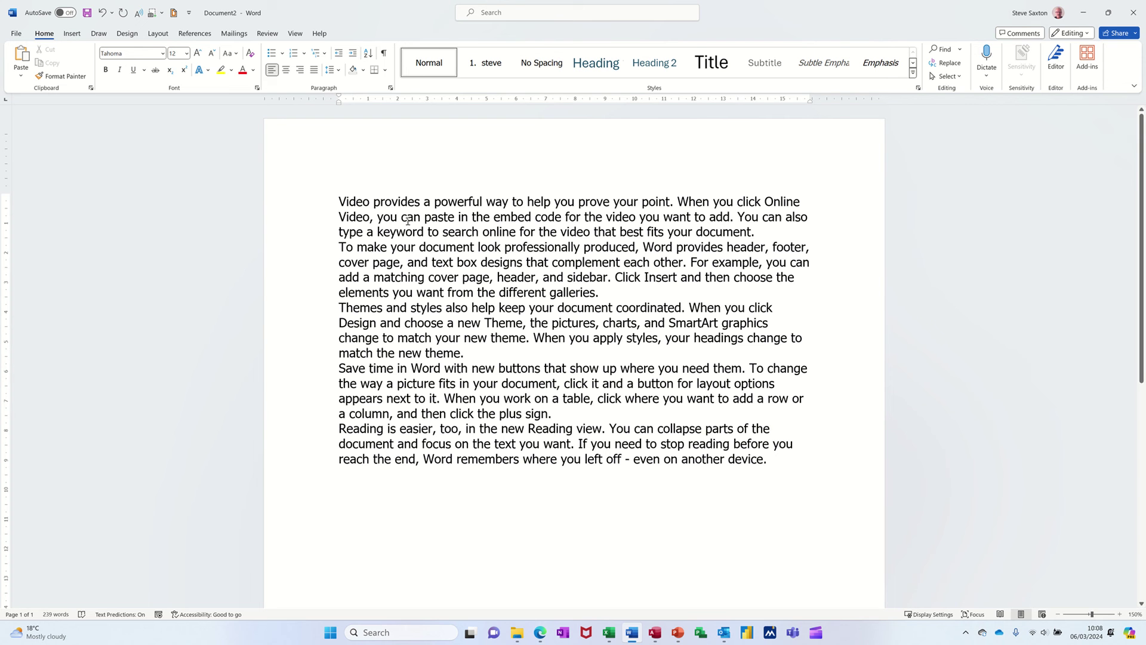
pyautogui.doubleClick(323, 206)
pyautogui.moveTo(321, 251); pyautogui.dragTo(311, 459)
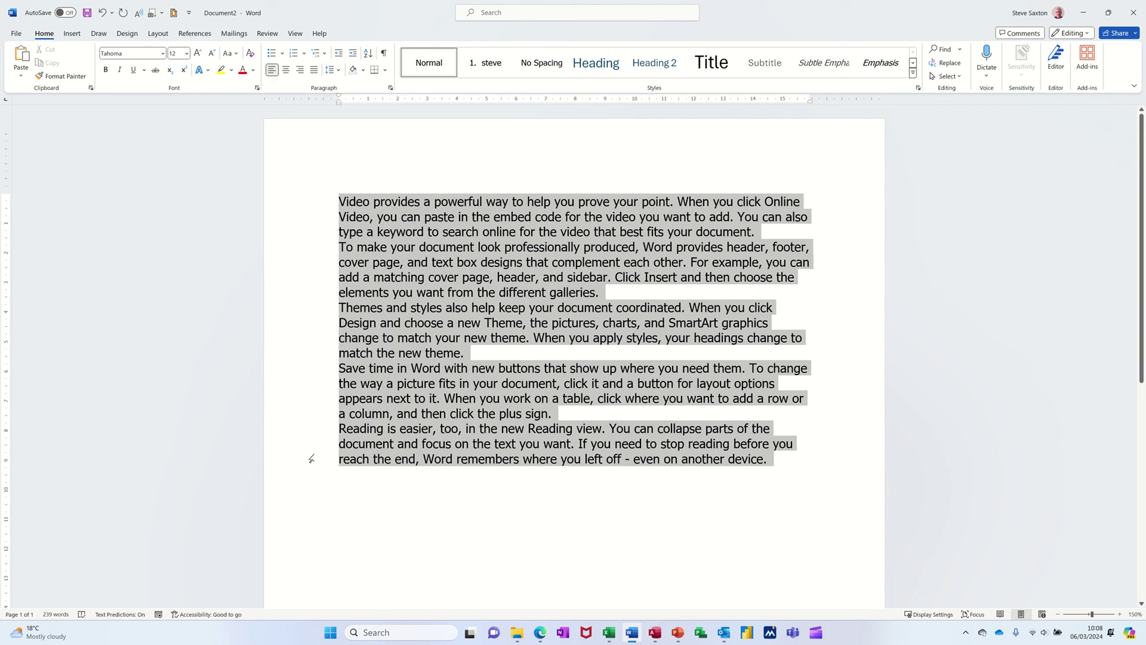
pyautogui.click(298, 211)
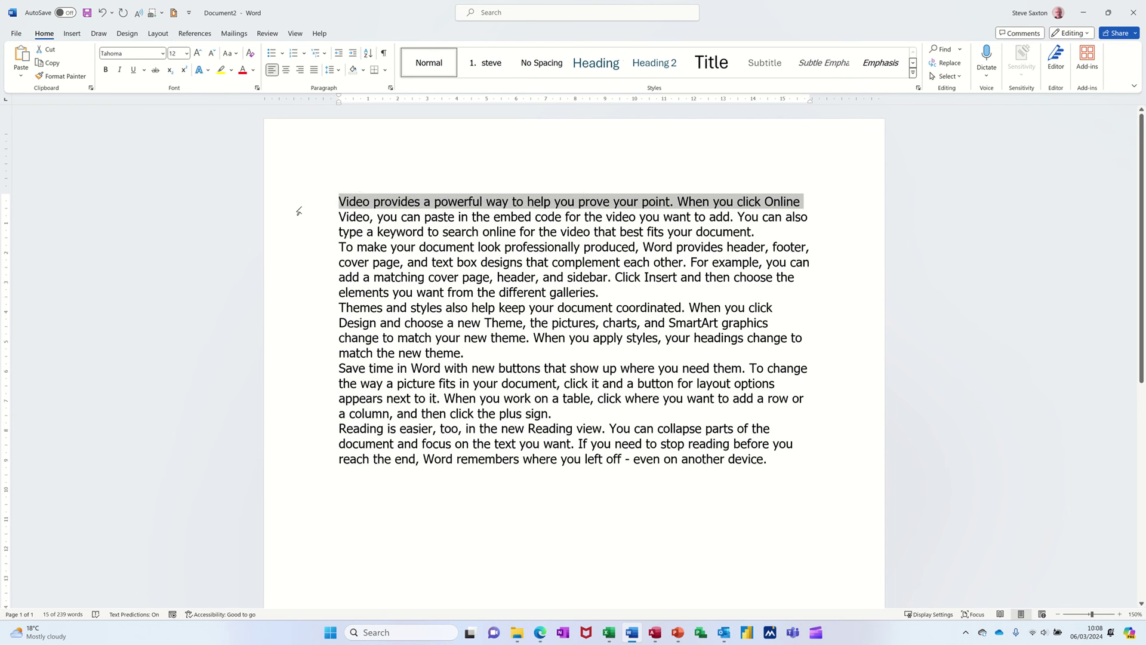
pyautogui.doubleClick(299, 210)
pyautogui.click(299, 210)
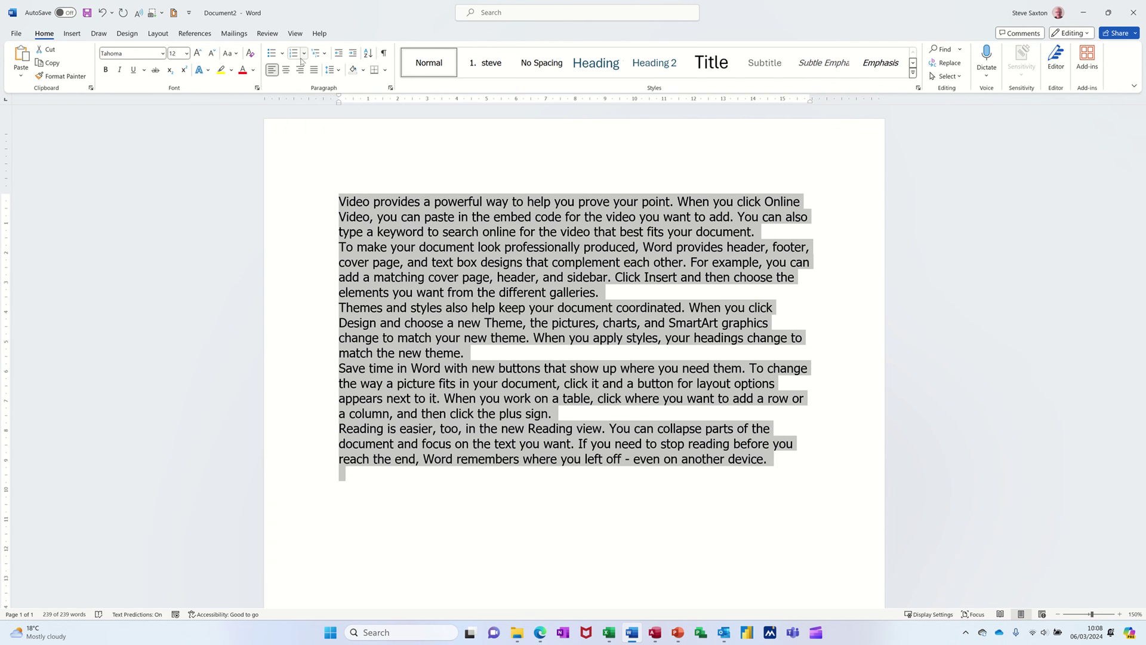
# Step: Apply the steve list style to the paragraphs and remove the empty sixth number
pyautogui.click(304, 54)
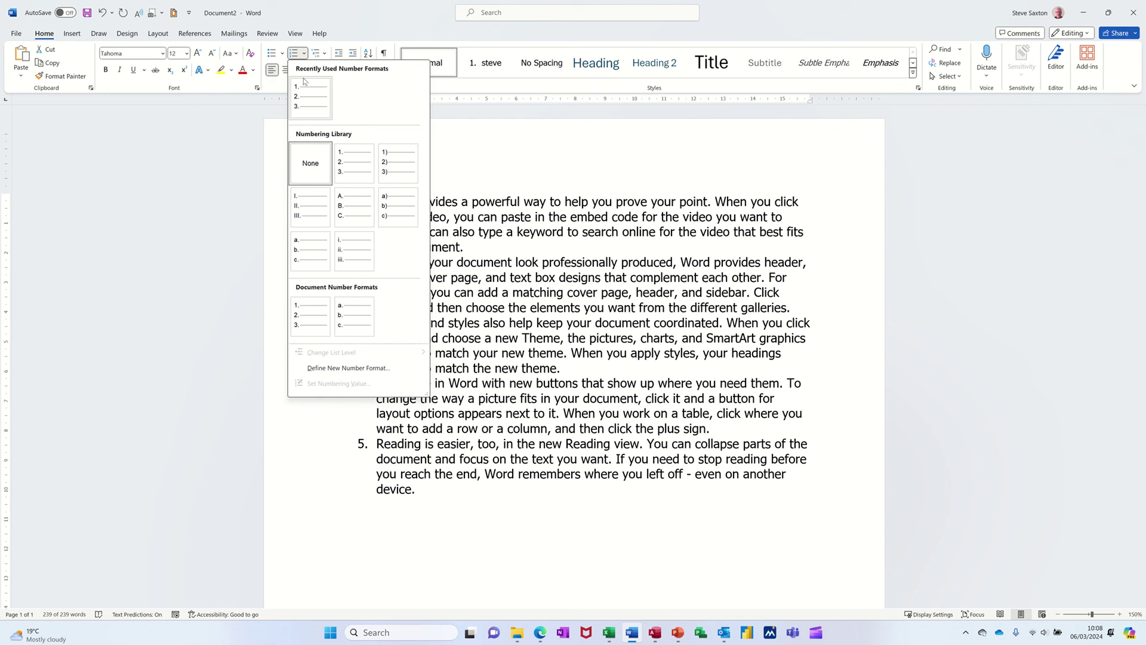
pyautogui.click(489, 63)
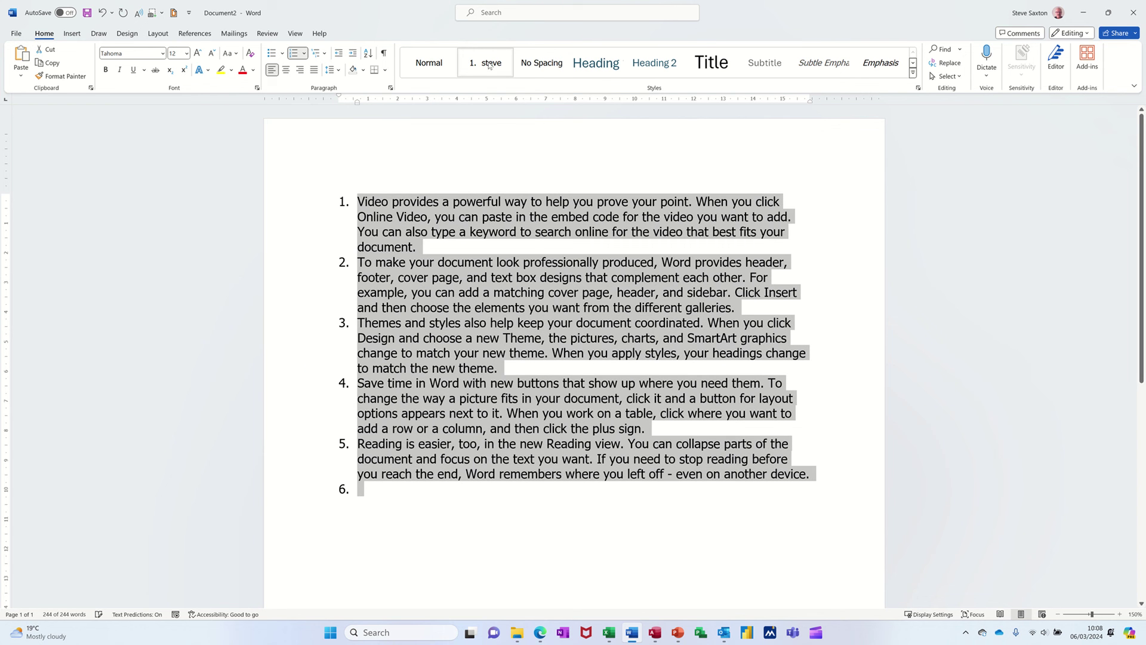
pyautogui.click(373, 491)
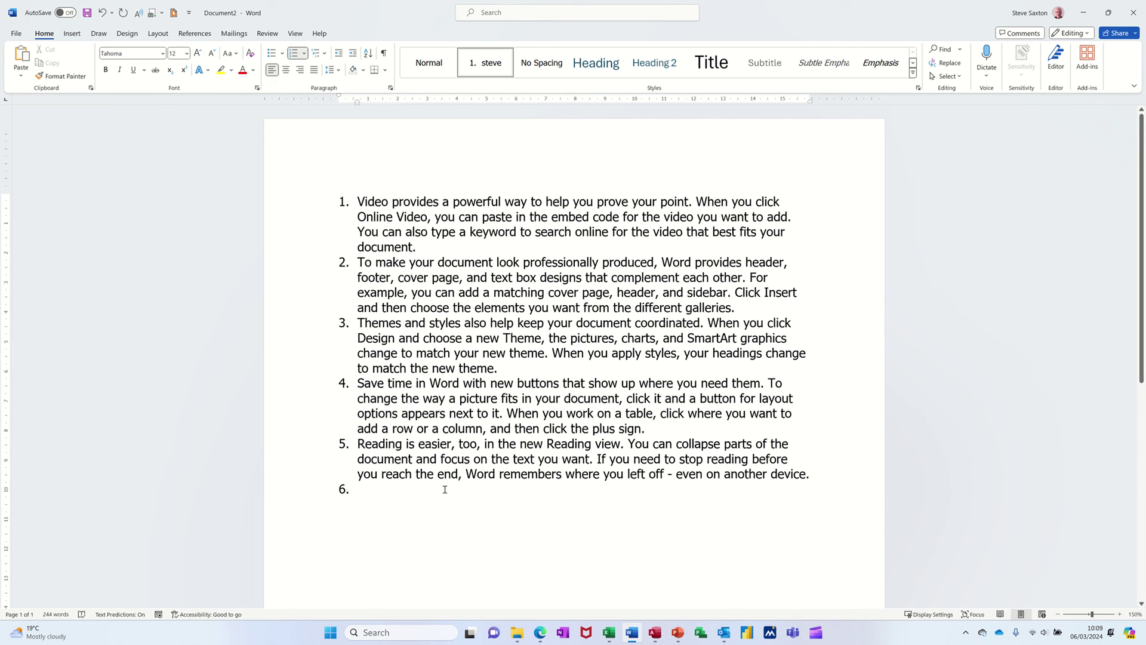
pyautogui.press('BackSpace')
# Step: Demote the second, Themes and Reading items to lettered sub-points
pyautogui.click(356, 261)
pyautogui.press('Tab')
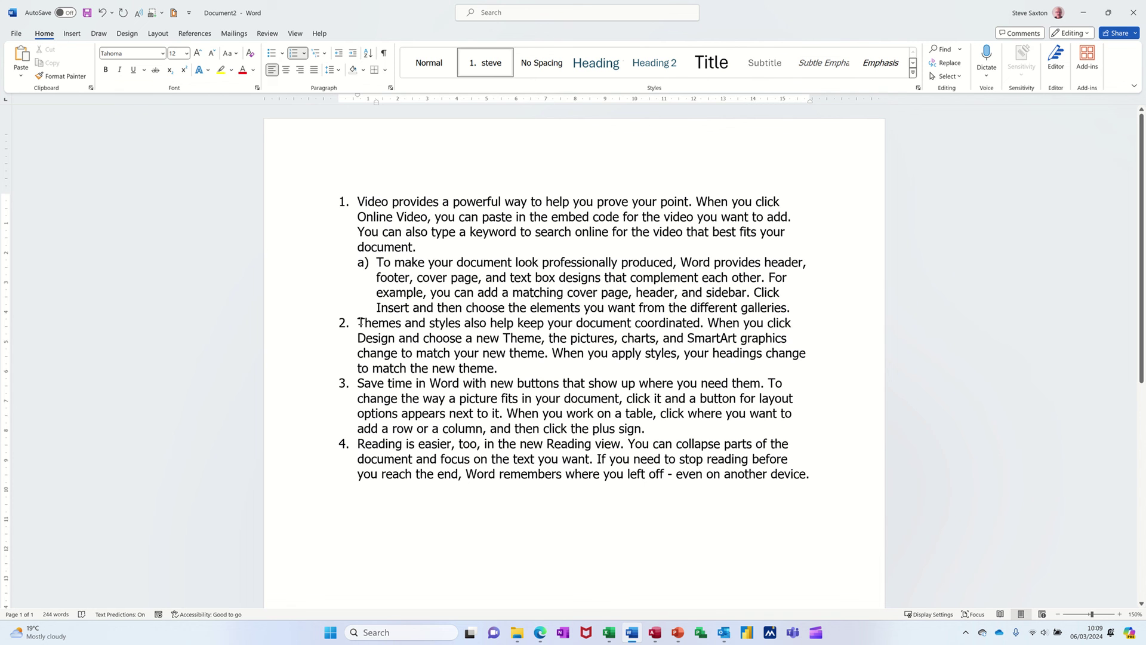
pyautogui.click(358, 323)
pyautogui.press('Tab')
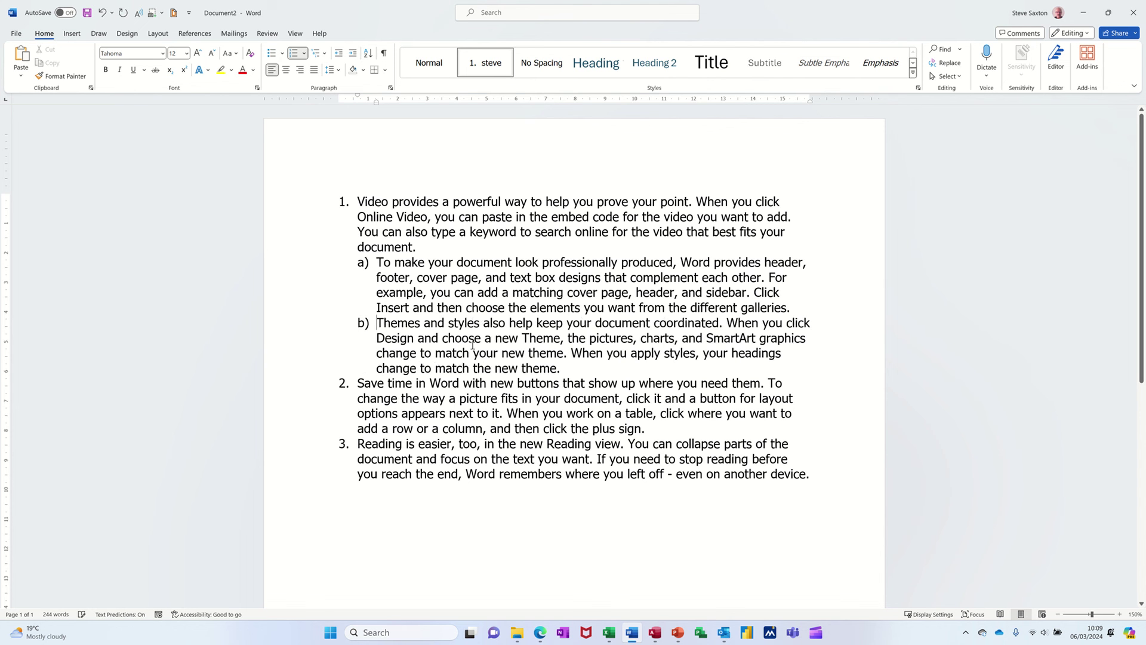
pyautogui.click(357, 381)
pyautogui.press('Tab')
# Step: Add a Steve sub-item after the Reading sub-point, then a top-level item 'stev'
pyautogui.click(460, 489)
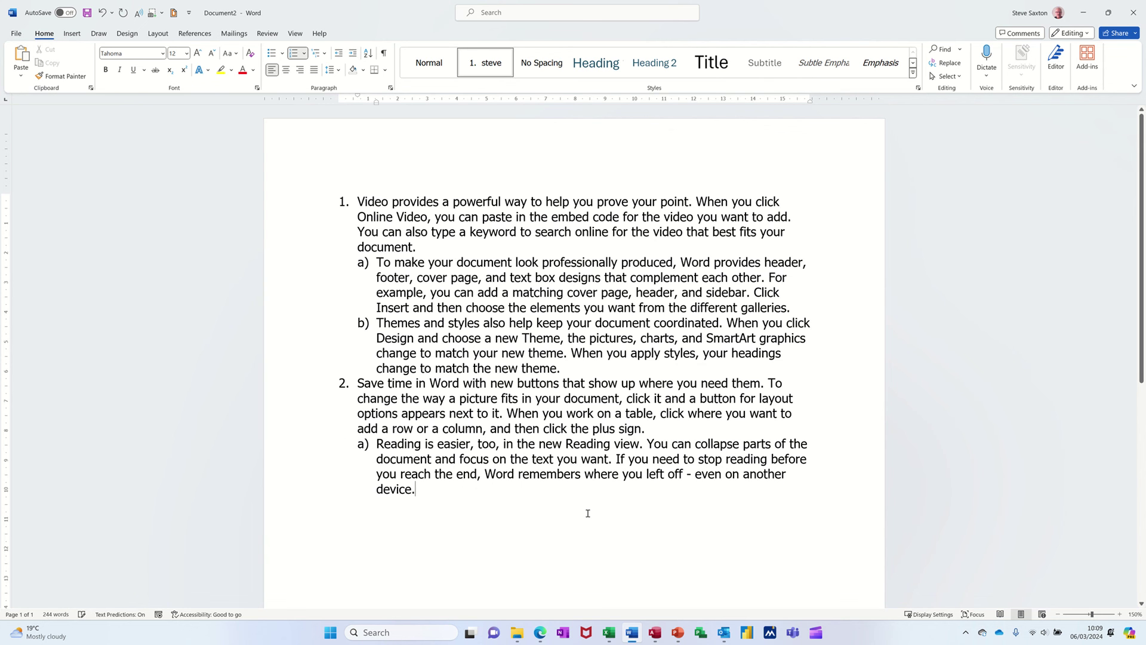
pyautogui.press('Return')
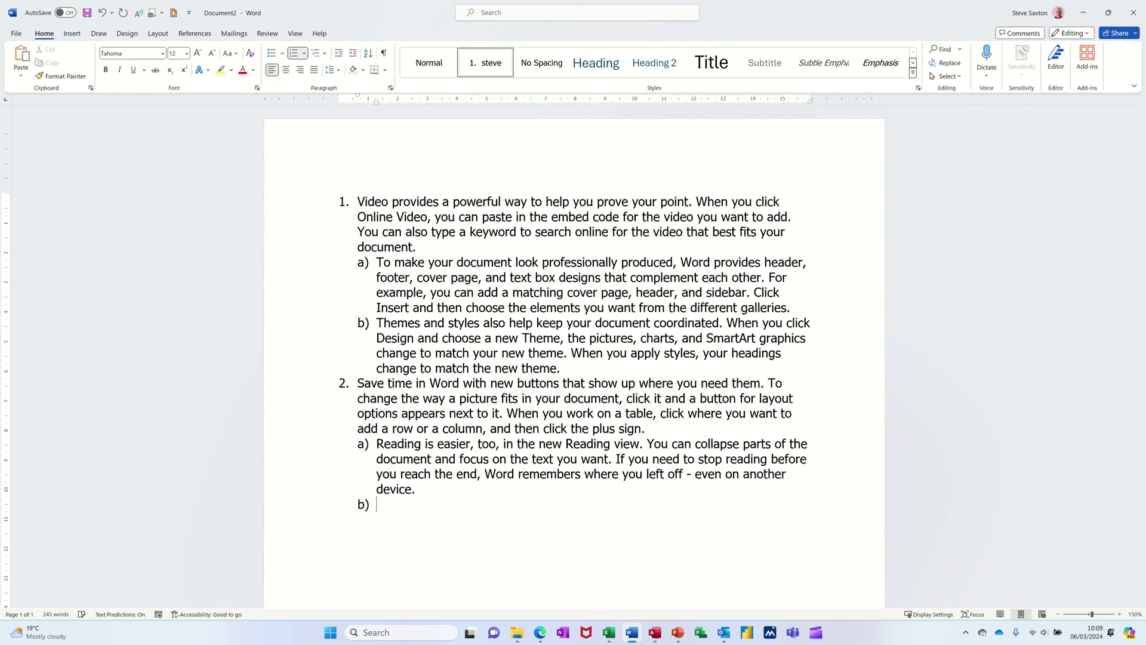
pyautogui.write('steve')
pyautogui.press('Return')
pyautogui.hotkey('shift', 'Tab')
pyautogui.write('stev')
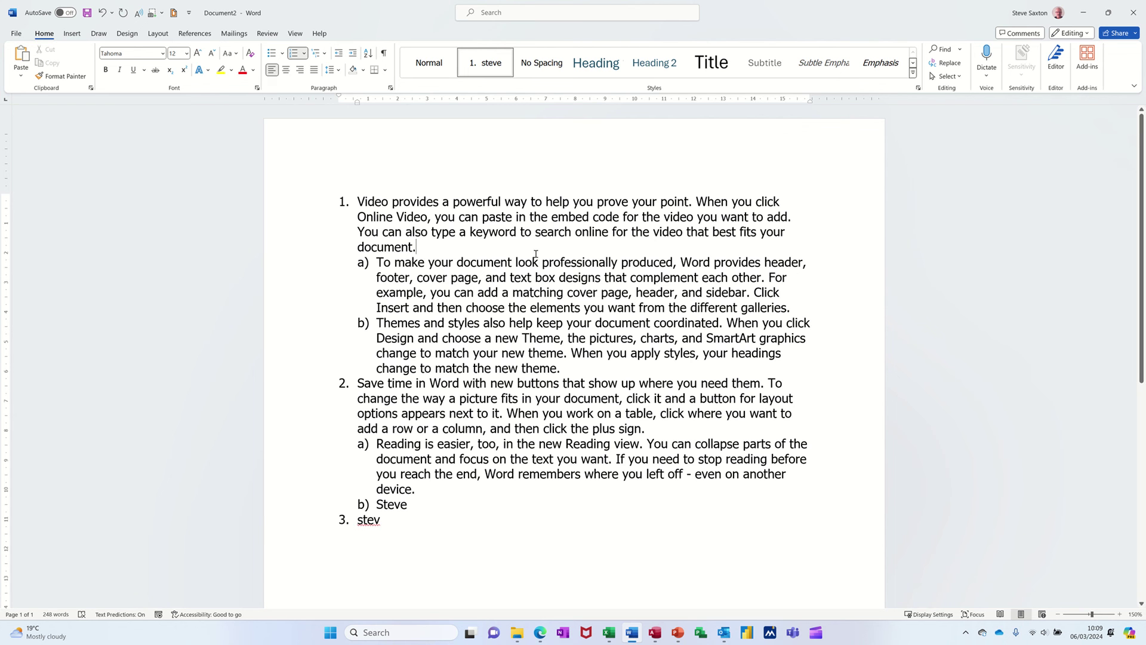
# Step: Insert blank unnumbered lines after item 1 and after sub-point a)
pyautogui.press('Return')
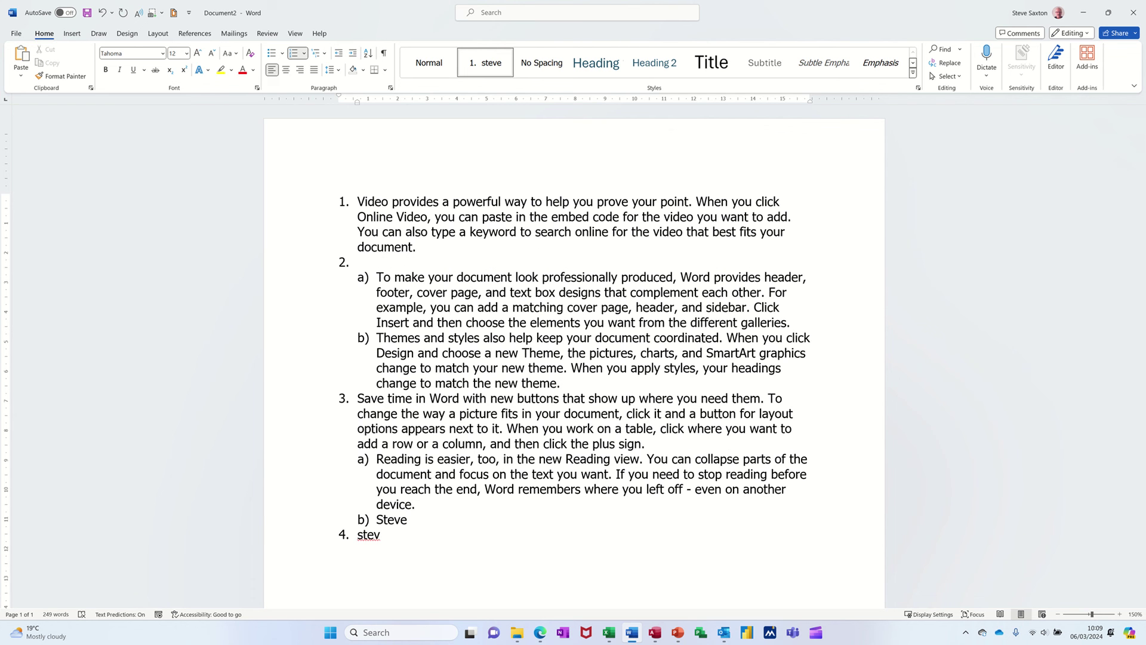
pyautogui.press('BackSpace')
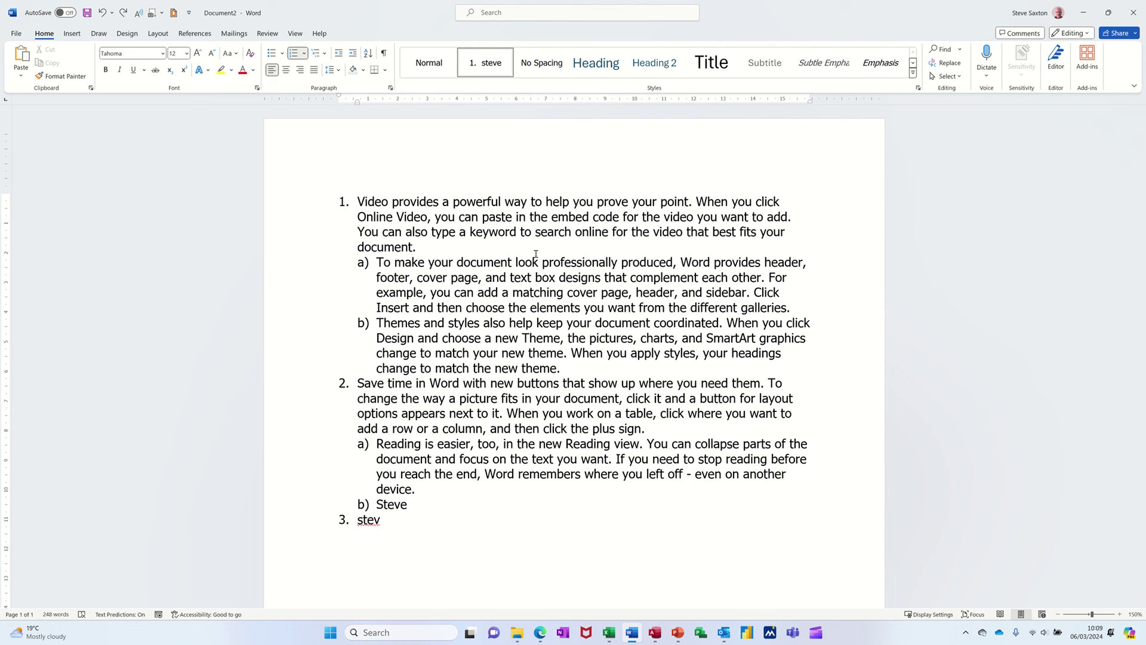
pyautogui.hotkey('ctrl', 'y')
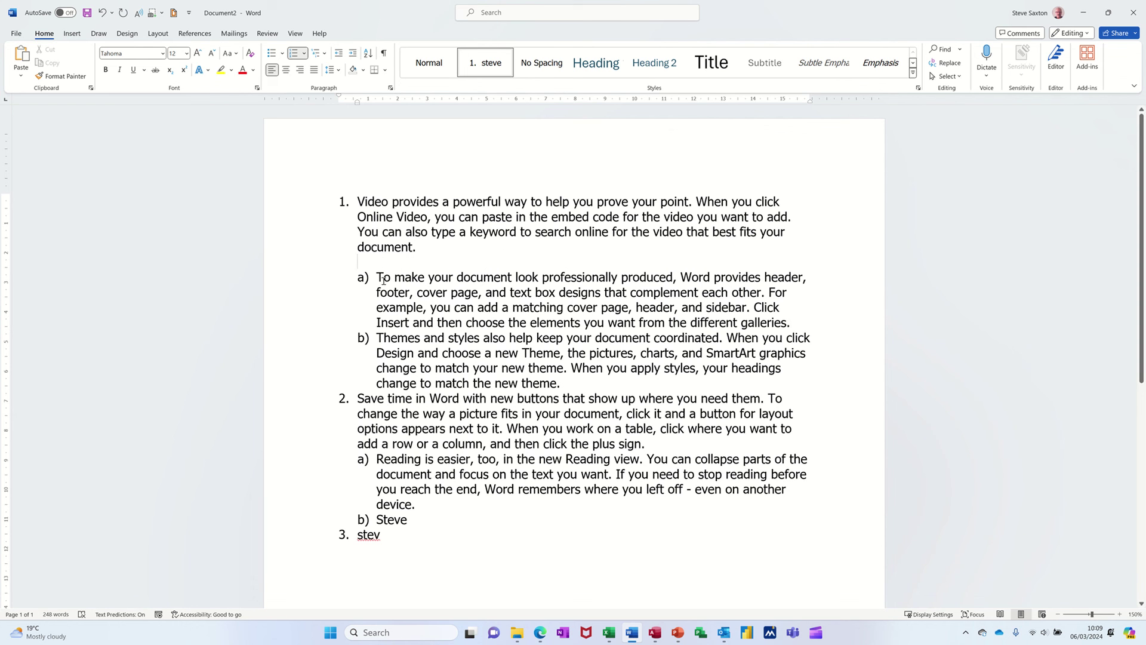
pyautogui.click(796, 322)
pyautogui.press('Return')
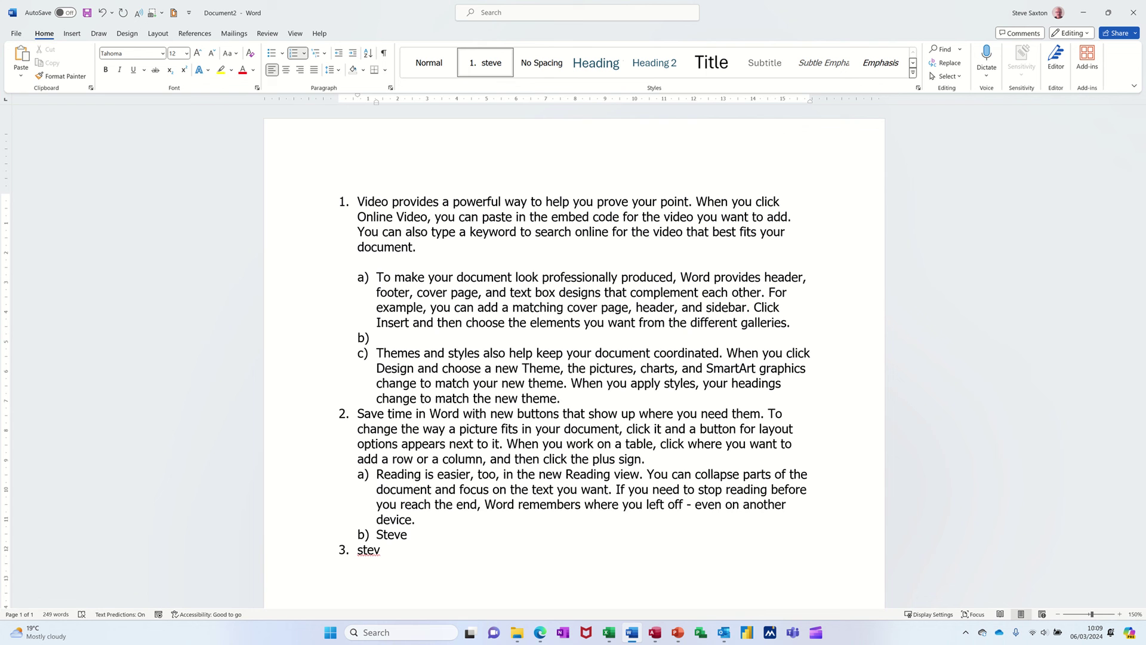
pyautogui.press('BackSpace')
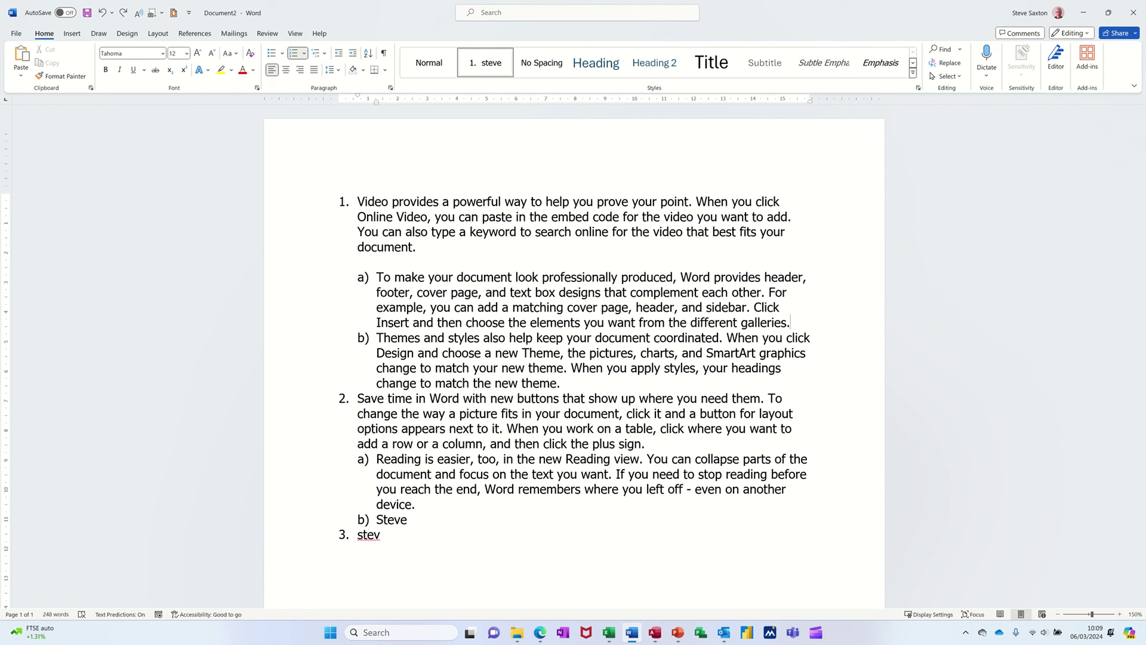
pyautogui.hotkey('shift', 'Return')
# Step: Add blank lines after the Themes sub-point, item 2, the Reading sub-point and the Steve sub-item
pyautogui.click(588, 400)
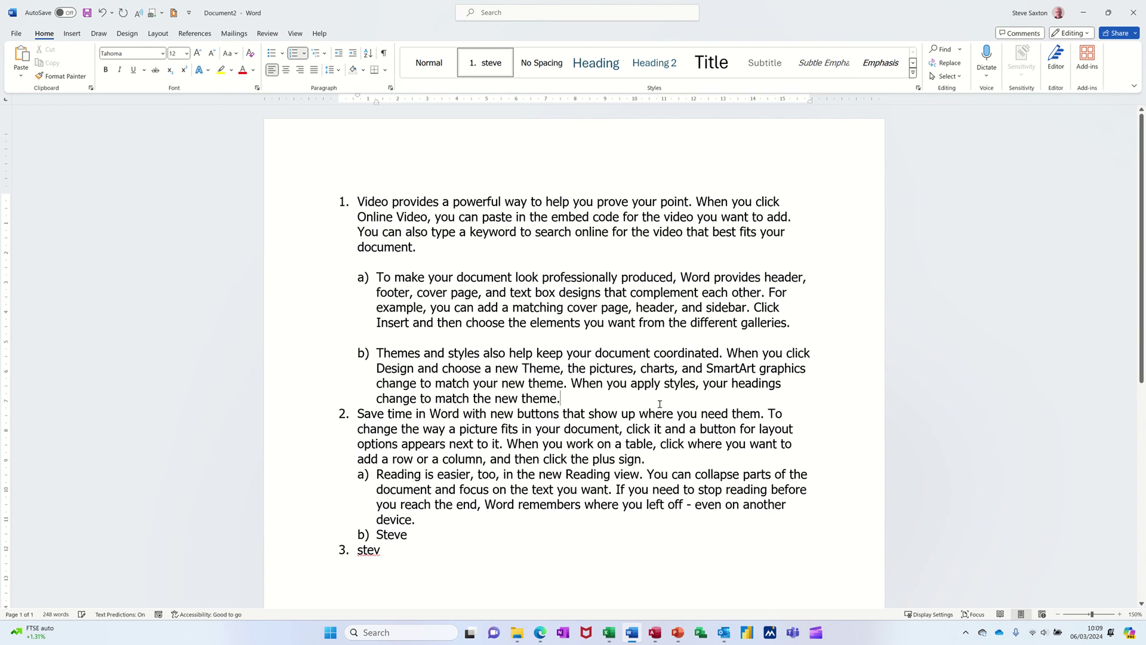
pyautogui.hotkey('shift', 'Return')
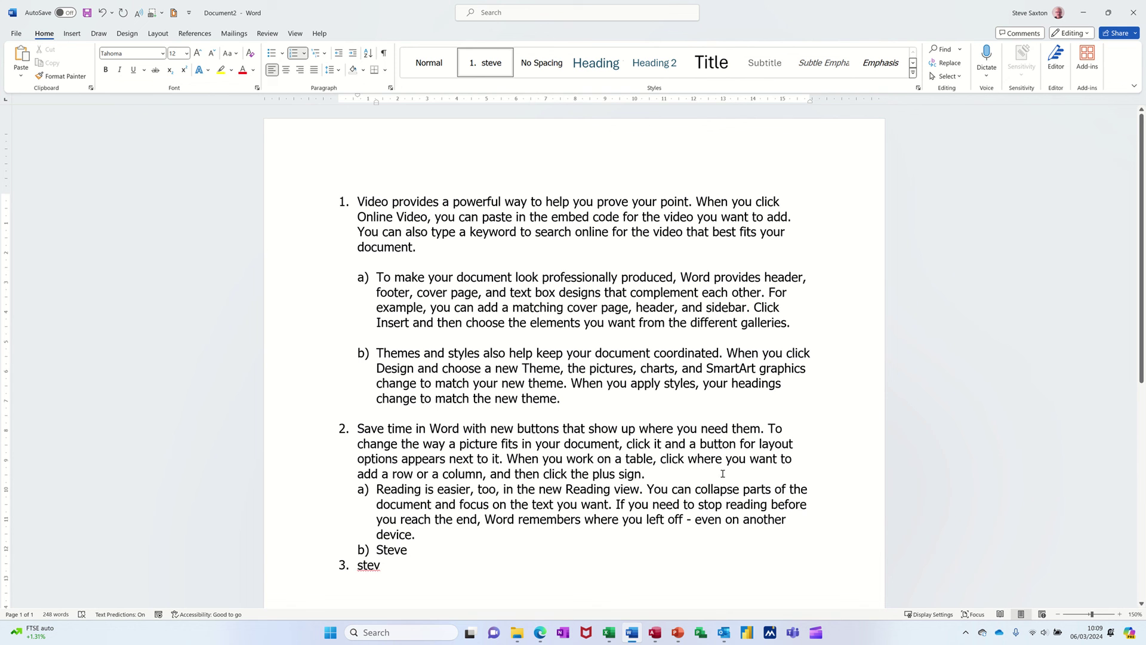
pyautogui.click(704, 478)
pyautogui.hotkey('shift', 'Return')
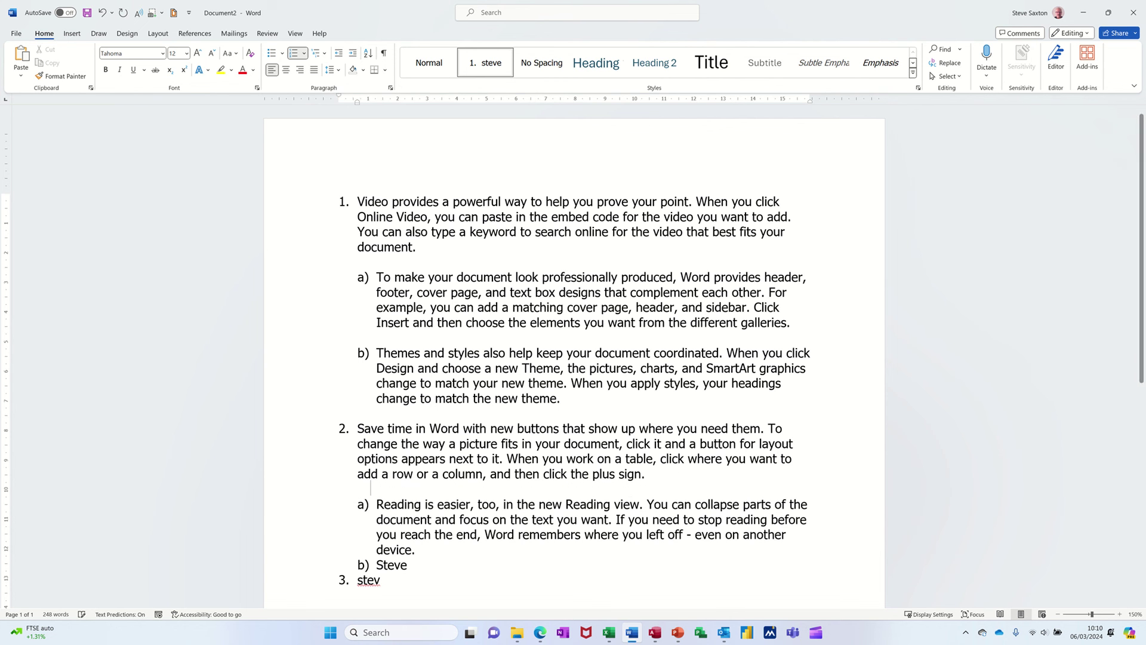
pyautogui.click(446, 548)
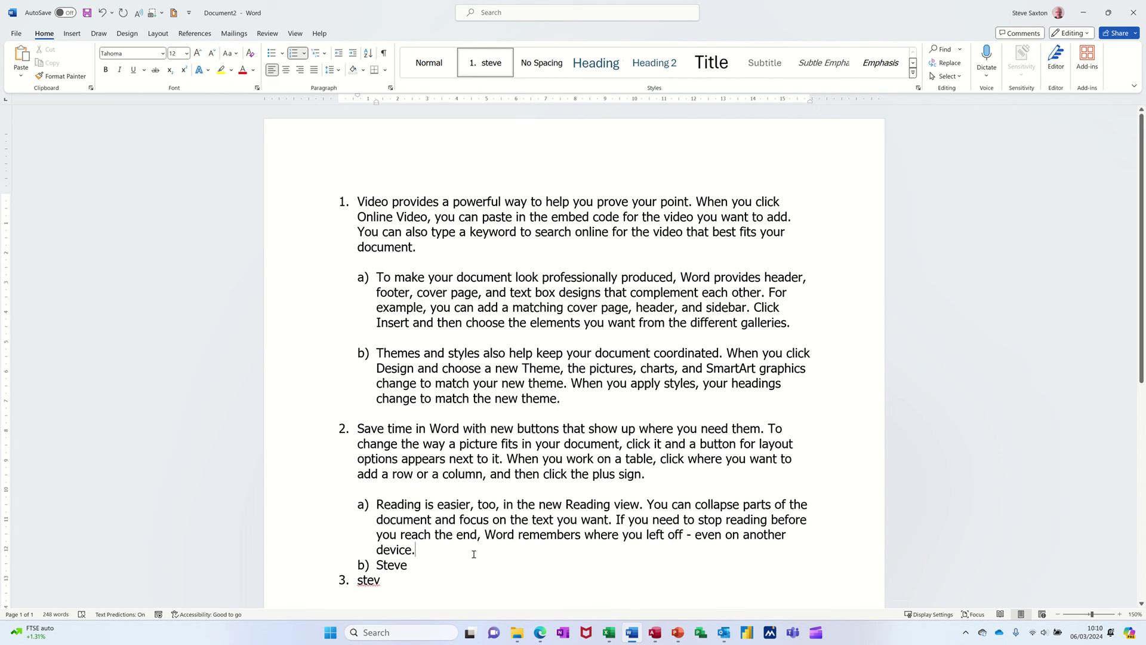
pyautogui.hotkey('shift', 'Return')
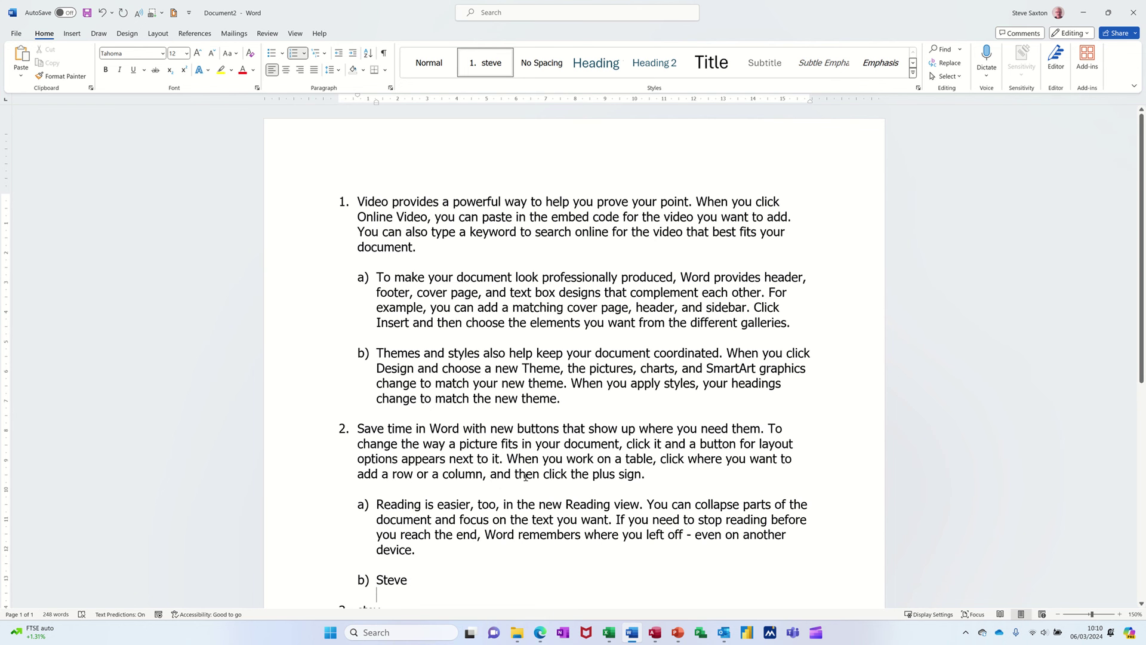
pyautogui.hotkey('shift', 'Return')
# Step: Delete the 'To make your document' sub-point and item 2 with its sub-items
pyautogui.scroll(-2, 419, 342)
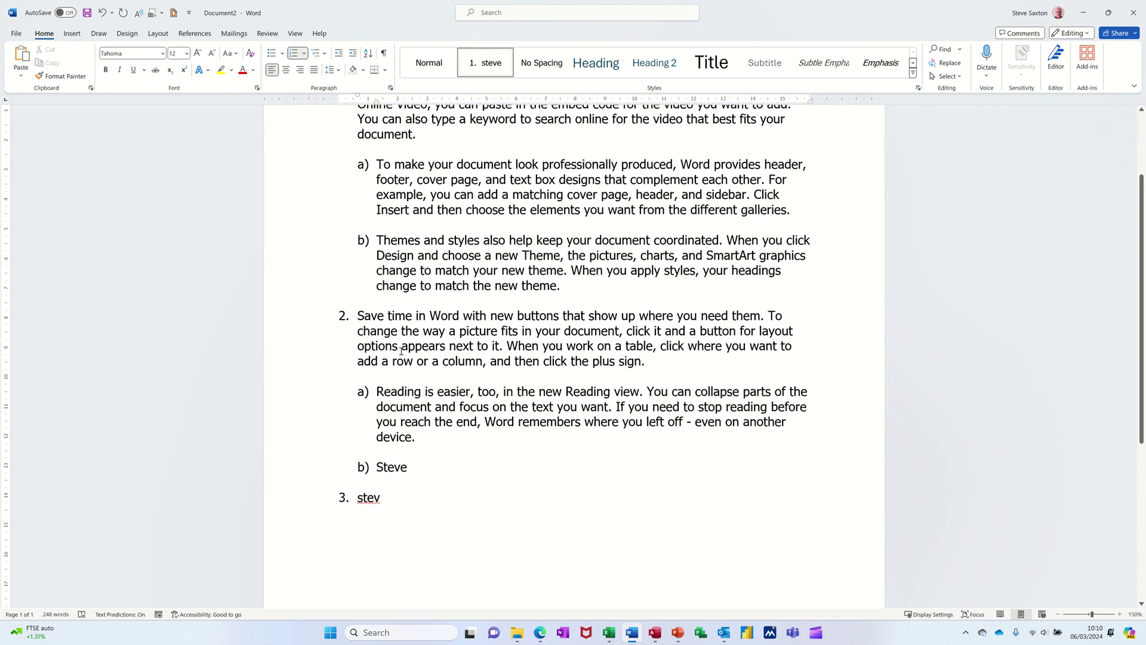
pyautogui.scroll(2, 330, 299)
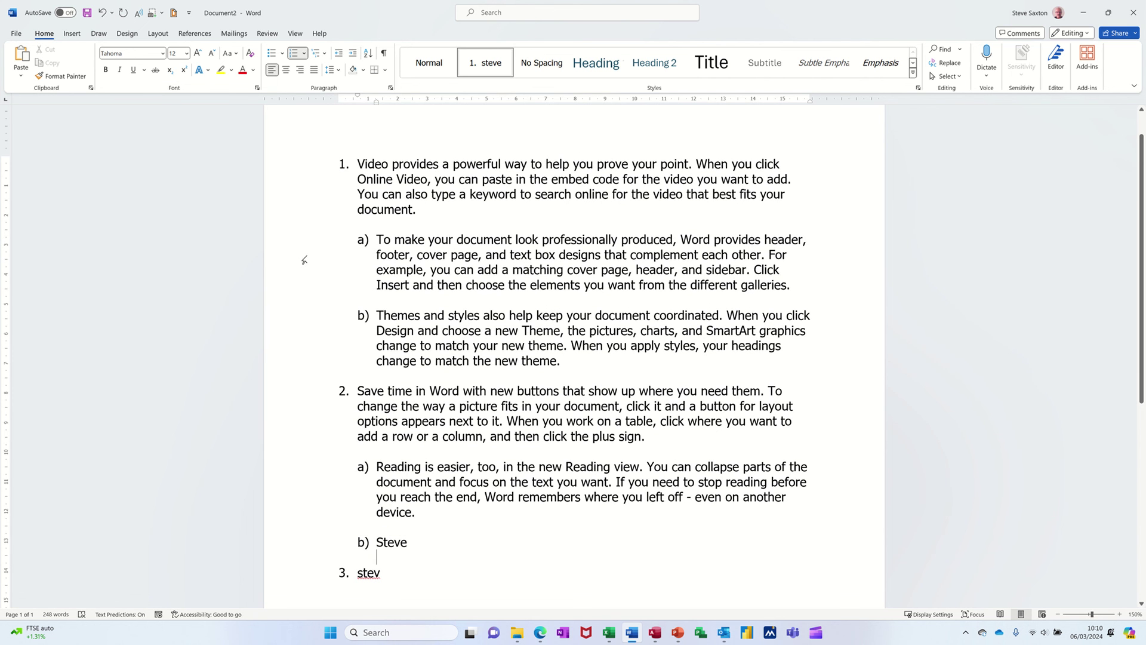
pyautogui.moveTo(318, 243); pyautogui.dragTo(322, 283)
pyautogui.press('Delete')
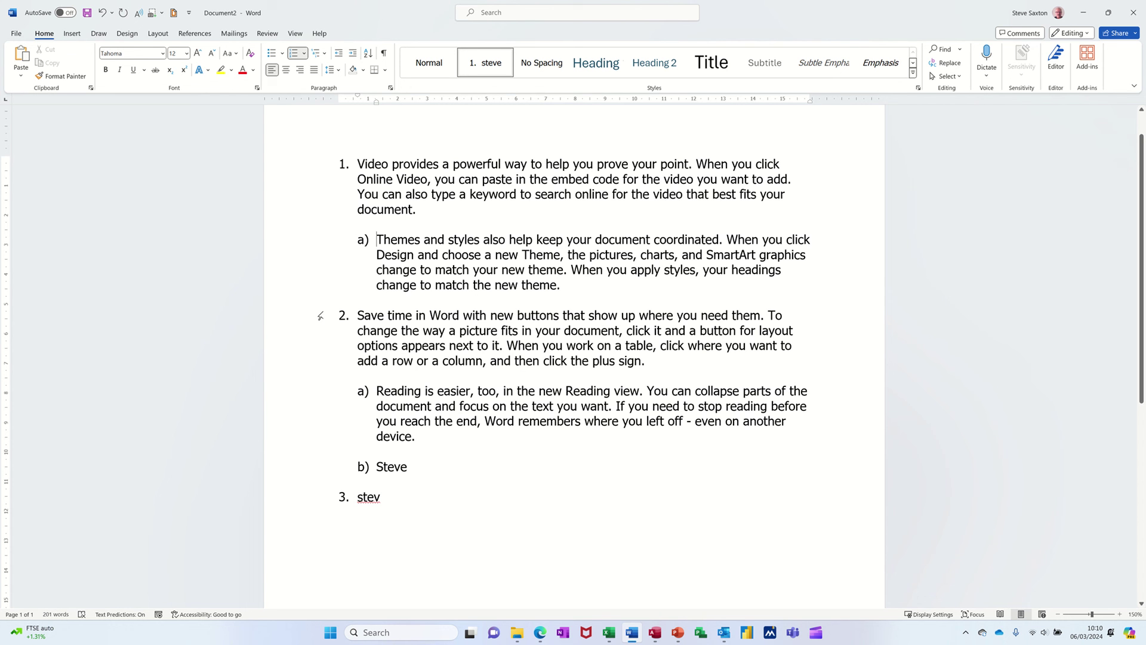
pyautogui.moveTo(320, 316); pyautogui.dragTo(338, 467)
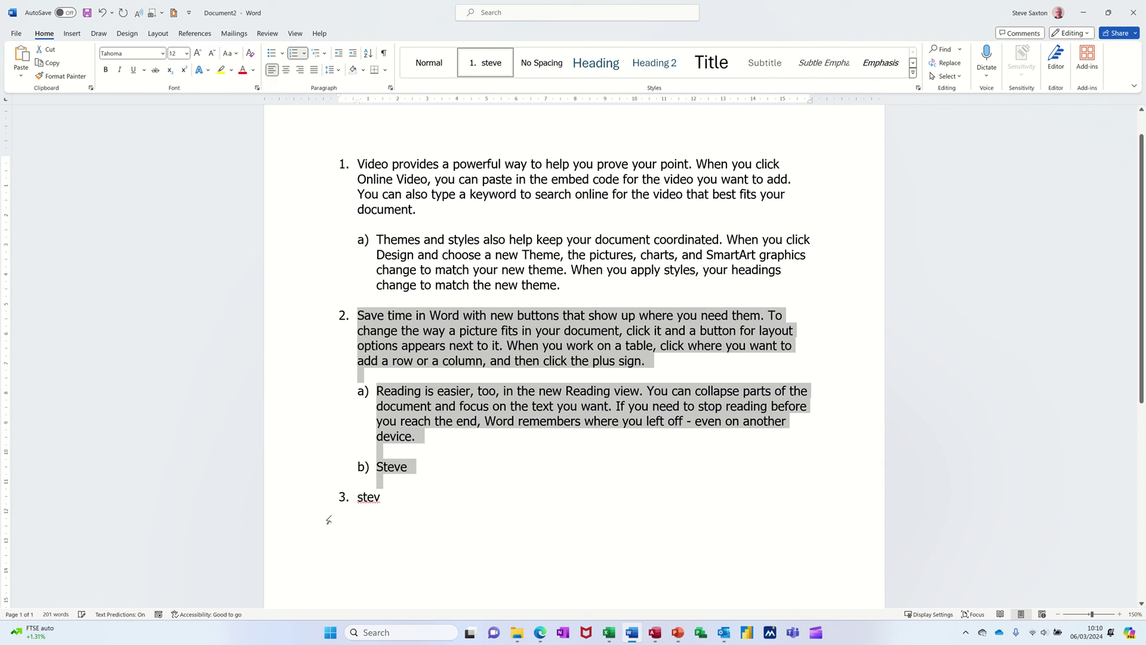
pyautogui.press('Delete')
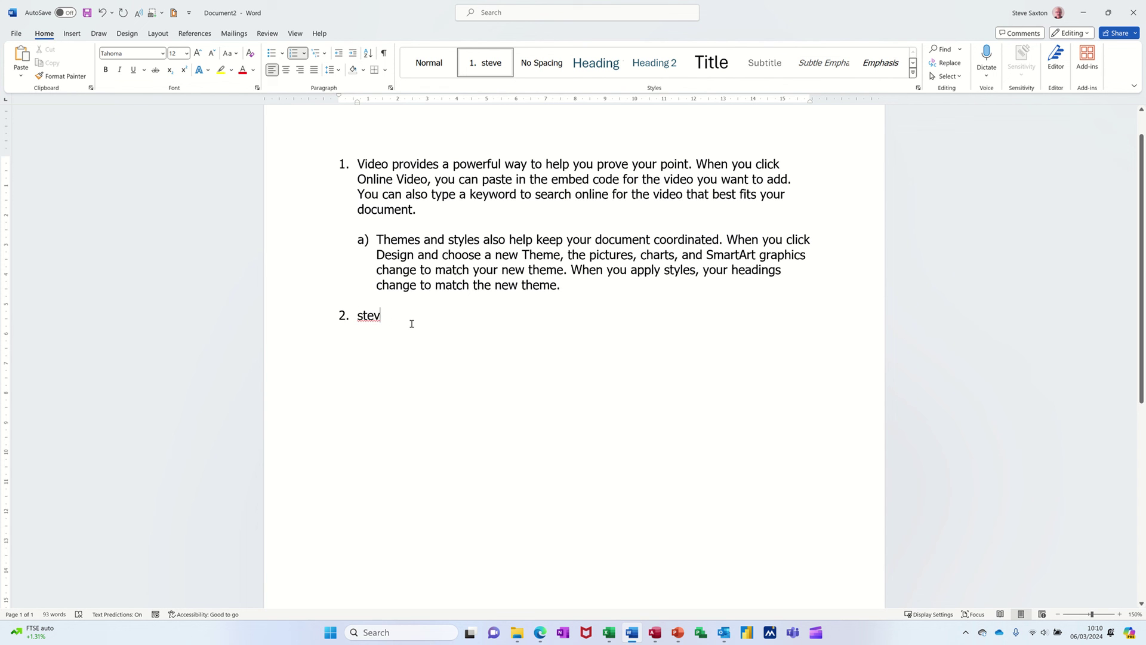
# Step: Complete the item as 'steve' and add a new item reading 'steve.'
pyautogui.write('e')
pyautogui.press('Return')
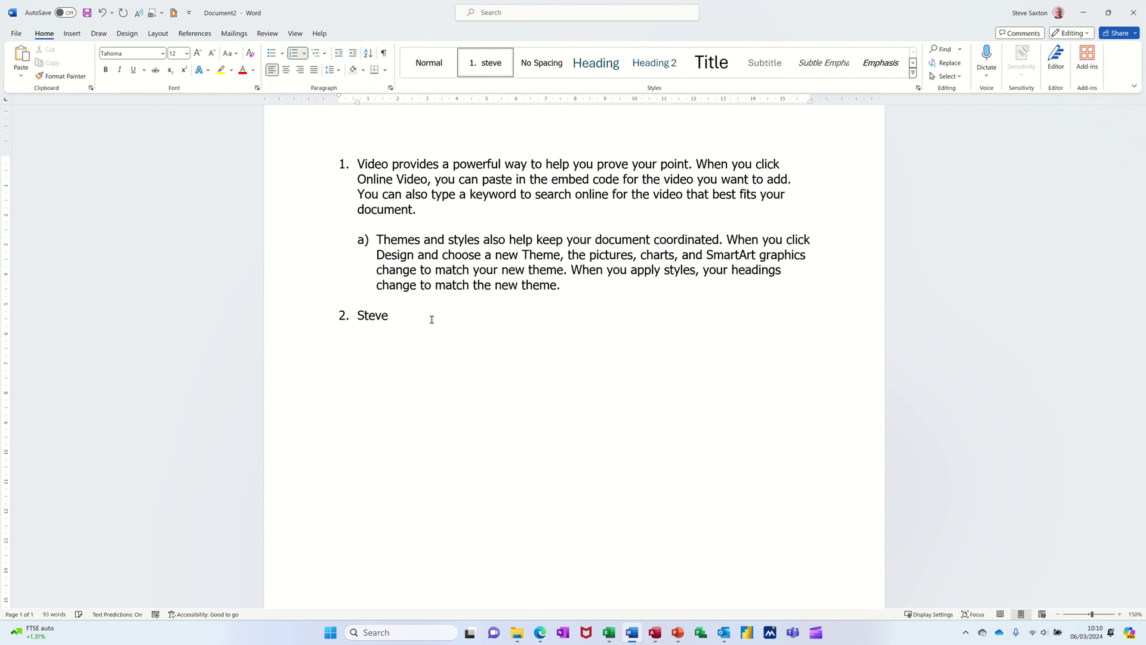
pyautogui.write('steve.')
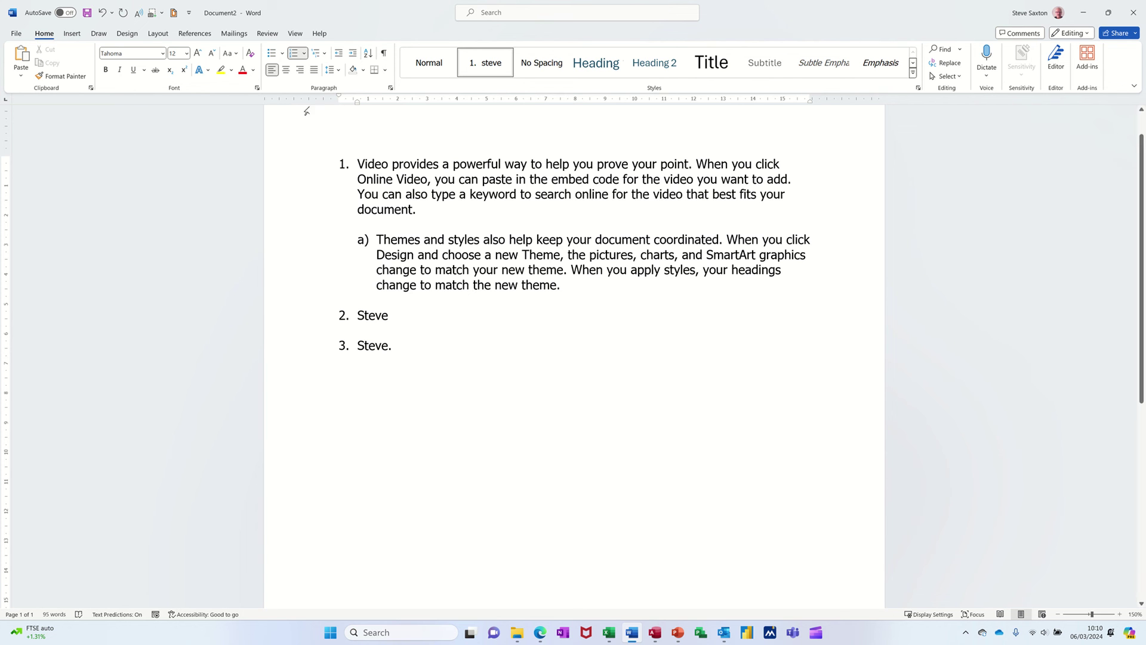
# Step: Remove the numbering from the 'Steve.' line and delete its text, leaving an empty line below item 2
pyautogui.click(301, 56)
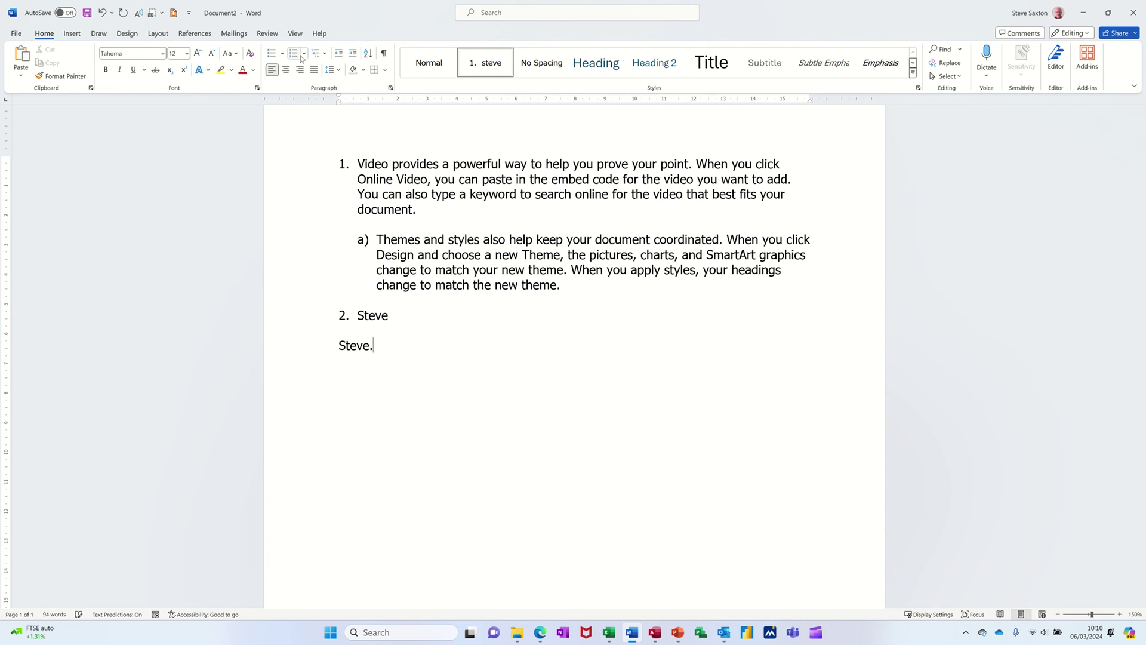
pyautogui.click(302, 56)
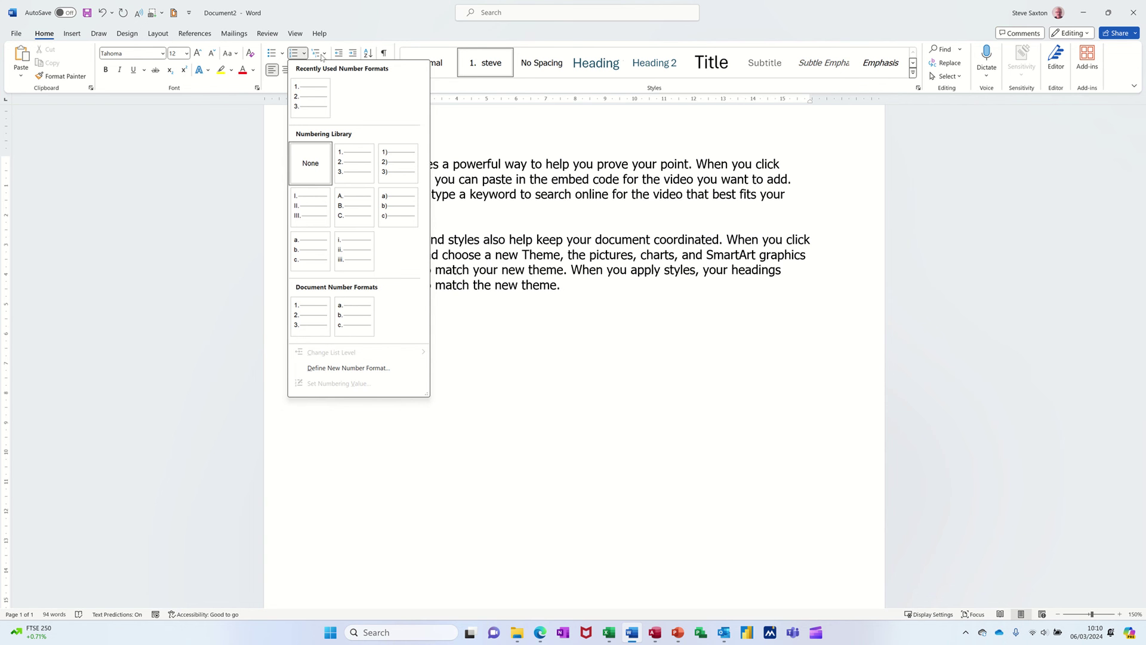
pyautogui.click(322, 56)
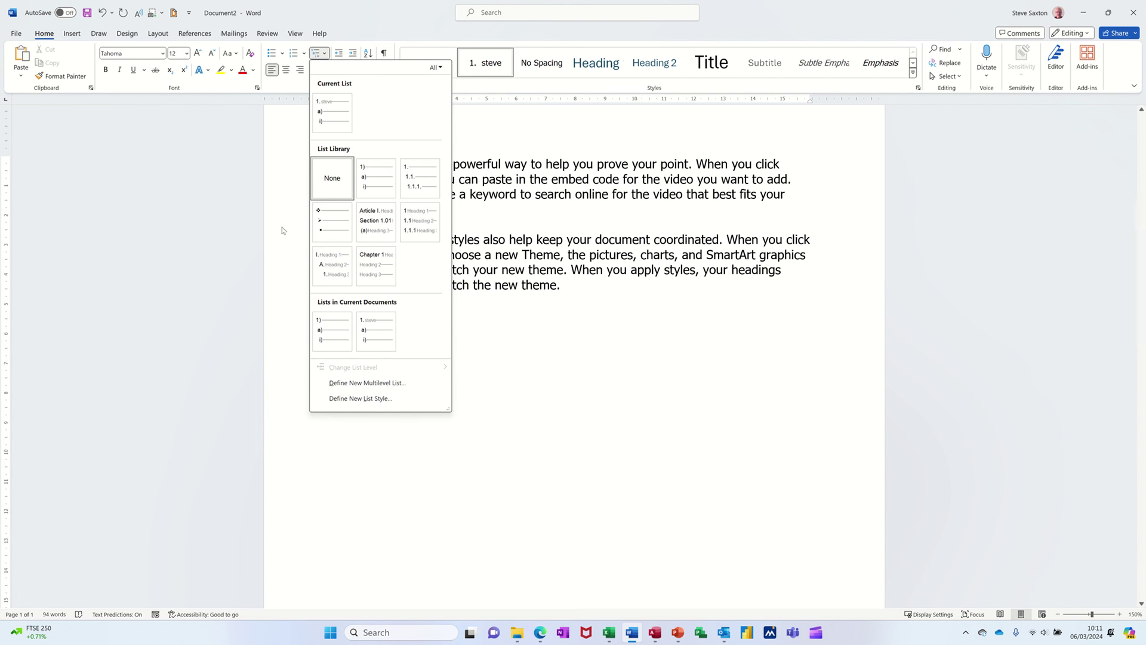
pyautogui.click(495, 337)
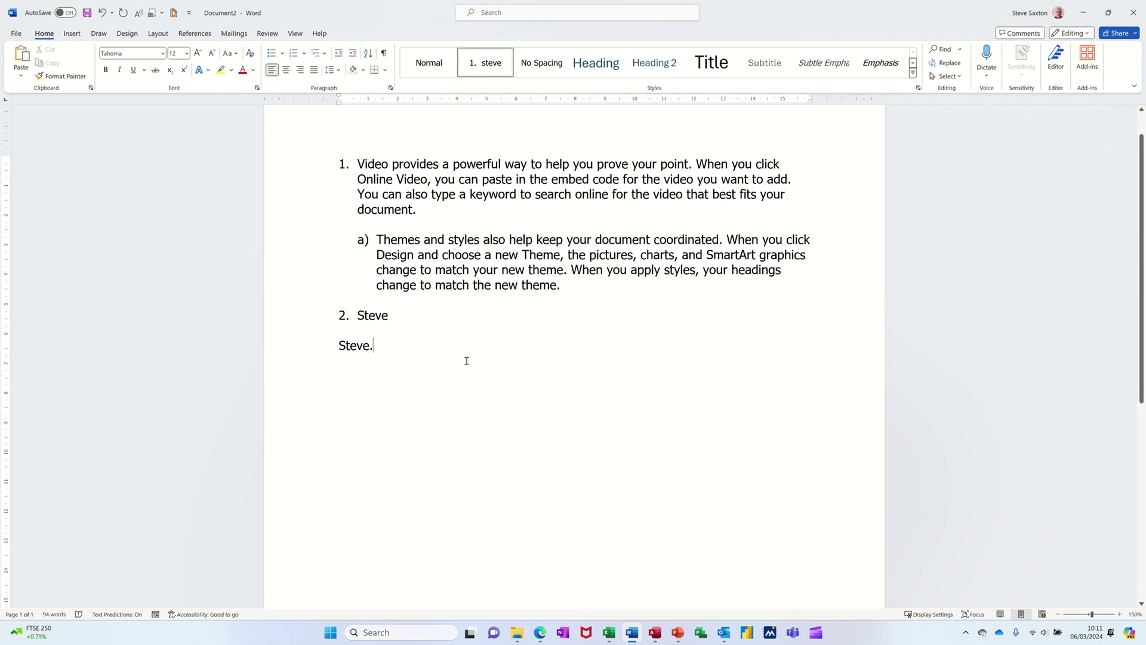
pyautogui.press('BackSpace')
pyautogui.press('BackSpace')
pyautogui.press('BackSpace')
pyautogui.press('BackSpace')
pyautogui.press('BackSpace')
pyautogui.press('BackSpace')
pyautogui.press('BackSpace')
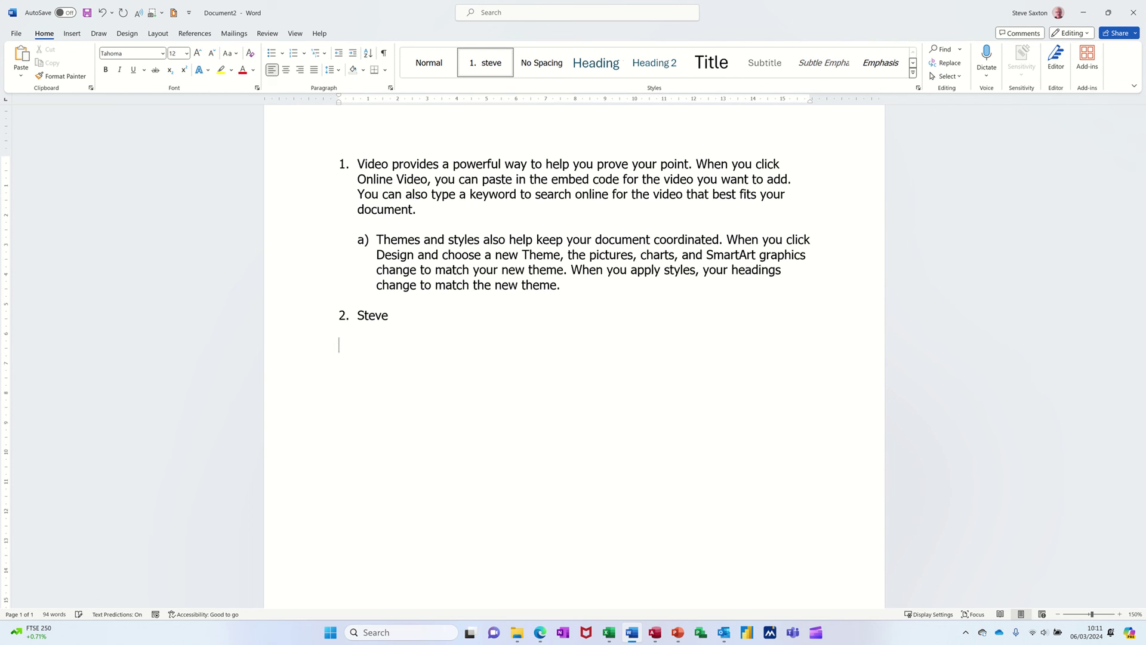